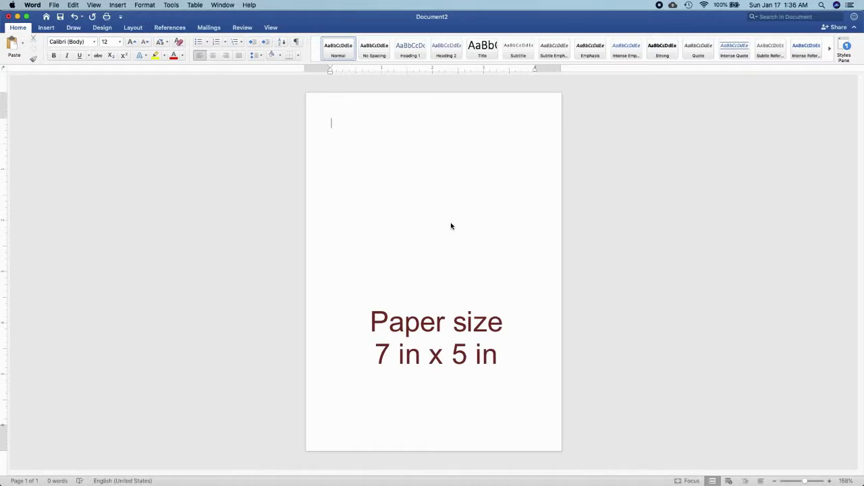
Draw a rectangle over most of the page and fill it with dark maroon
click(47, 28)
click(133, 47)
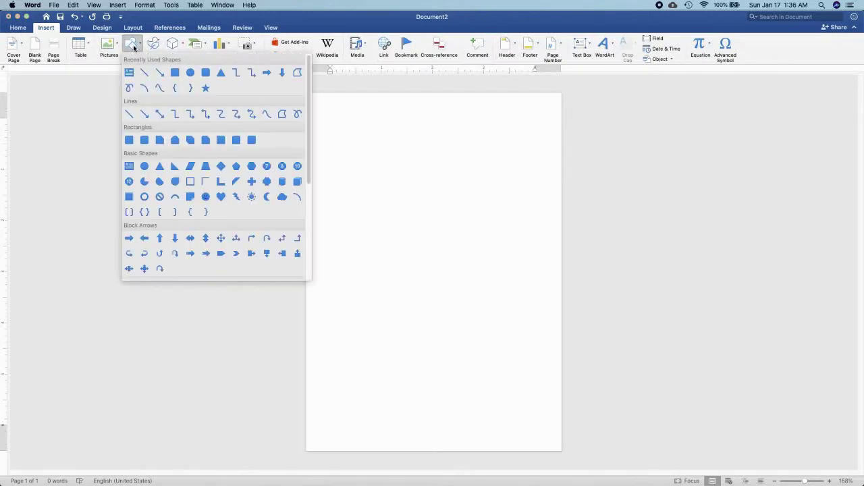
click(175, 72)
drag(326, 128, 498, 382)
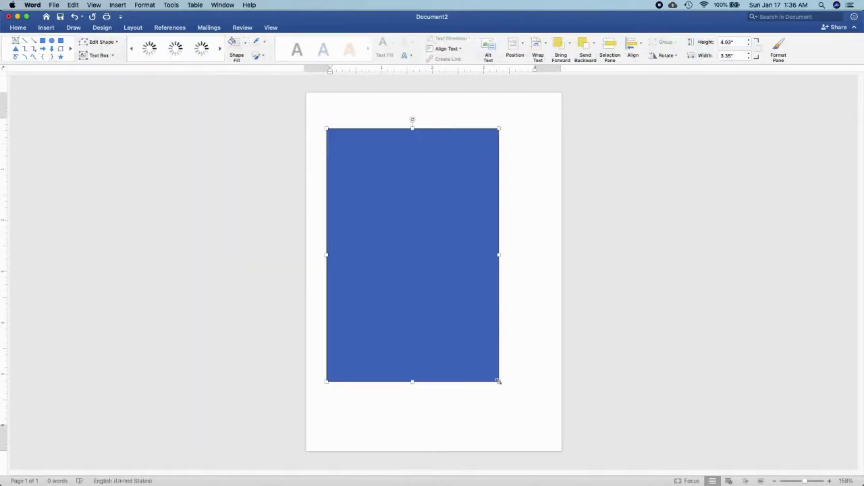
click(247, 53)
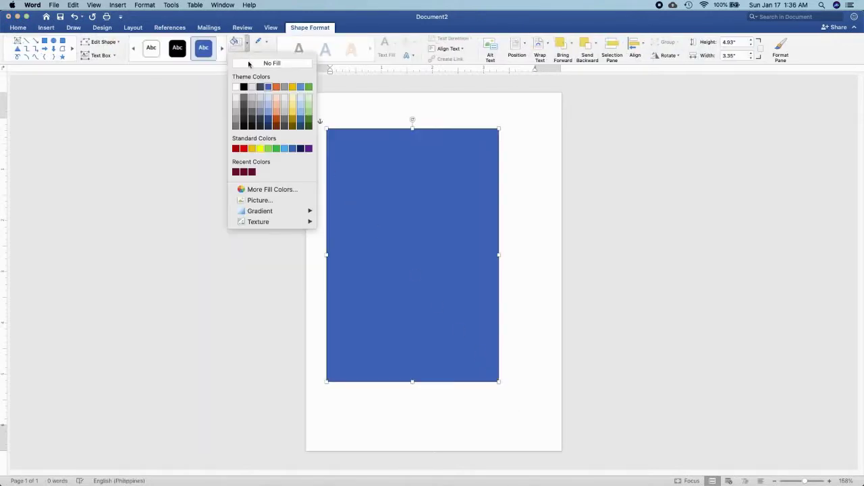
click(235, 172)
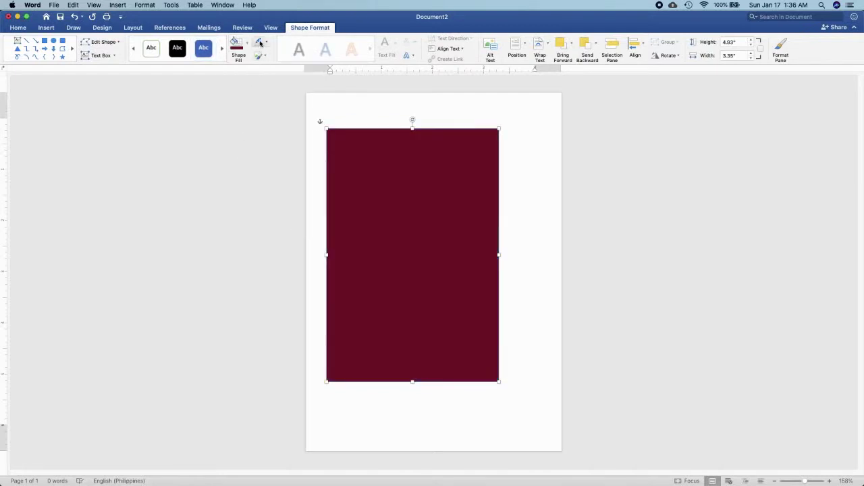
Rotate, enlarge and reposition the maroon rectangle into an 8.97 x 4.43 in diagonal band
mouse_move(412, 120)
mouse_down()
mouse_move(497, 192)
mouse_move(595, 132)
mouse_up()
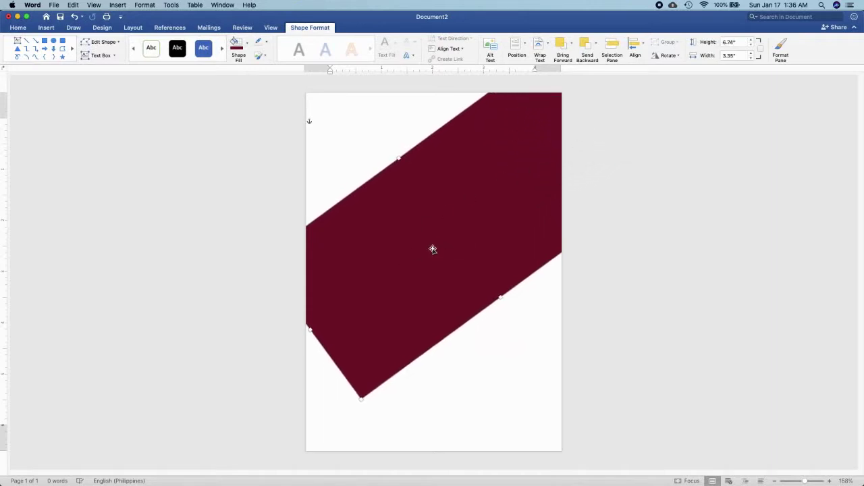
drag(433, 250, 374, 291)
drag(536, 167, 520, 162)
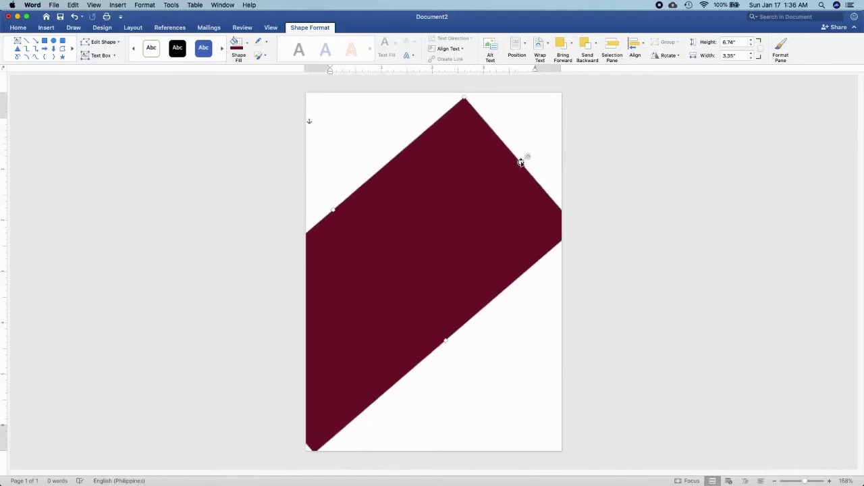
drag(519, 163, 585, 123)
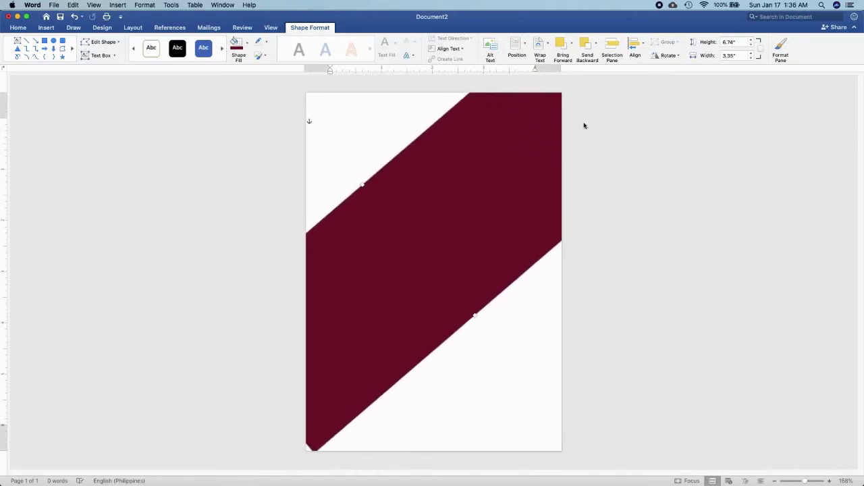
drag(474, 315, 508, 358)
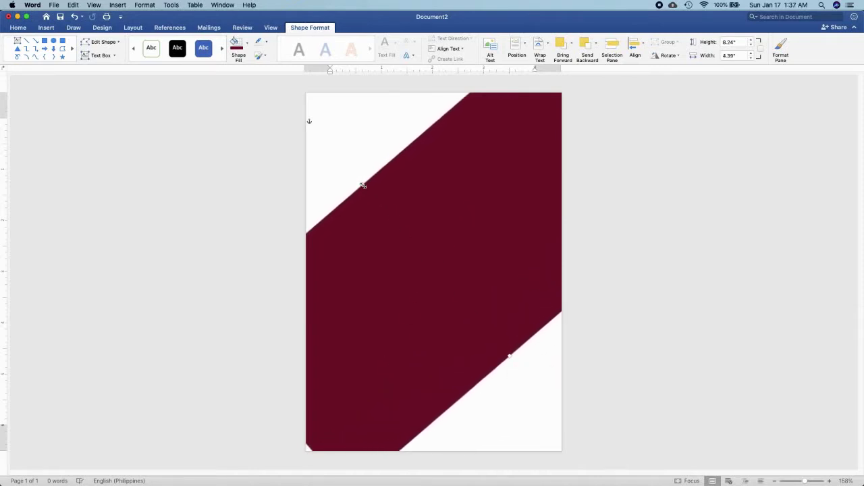
drag(477, 201, 445, 205)
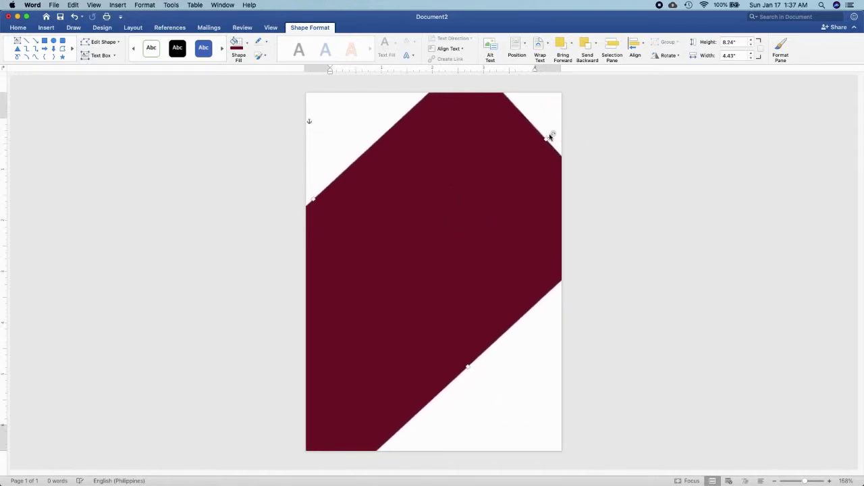
mouse_move(505, 191)
mouse_down()
mouse_move(573, 158)
mouse_move(541, 181)
mouse_up()
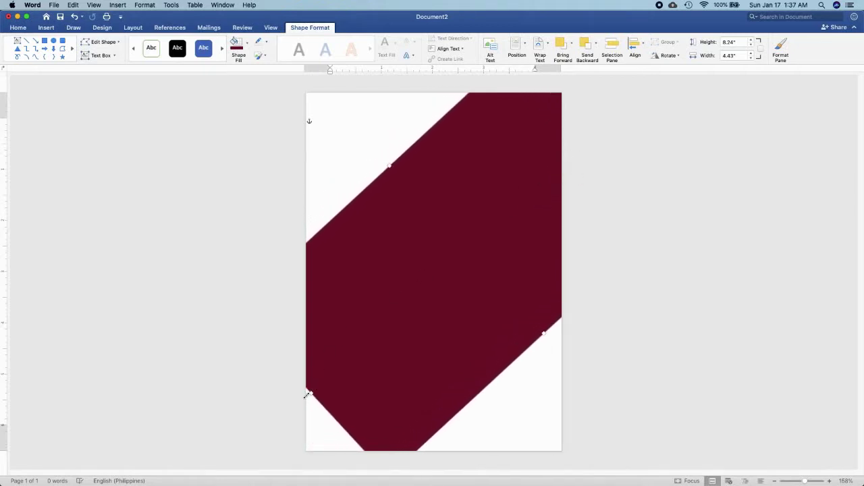
drag(307, 395, 284, 413)
mouse_move(394, 333)
mouse_down()
mouse_move(417, 295)
mouse_move(395, 308)
mouse_up()
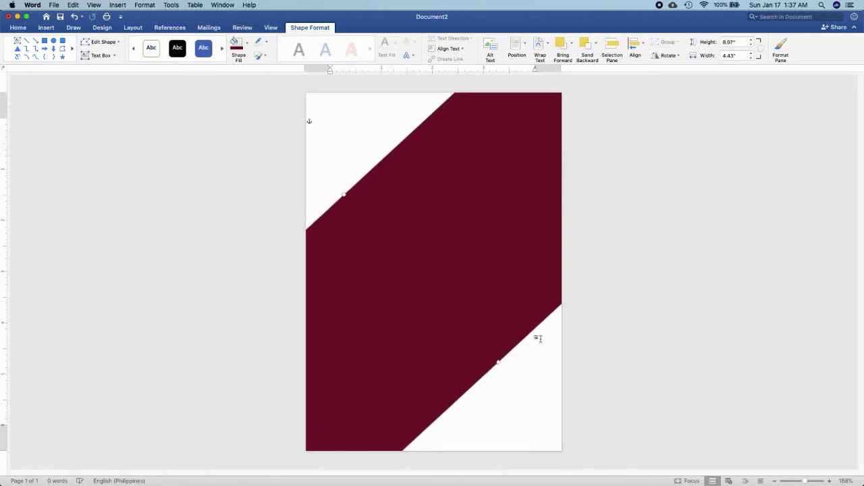
Insert the picture 'glitters background.jpg' from the burgundy folder on the Desktop
click(48, 28)
click(117, 45)
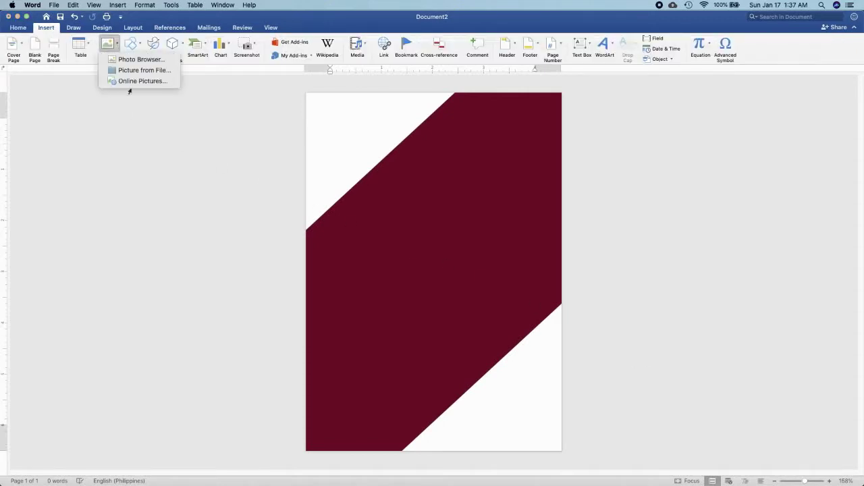
click(129, 74)
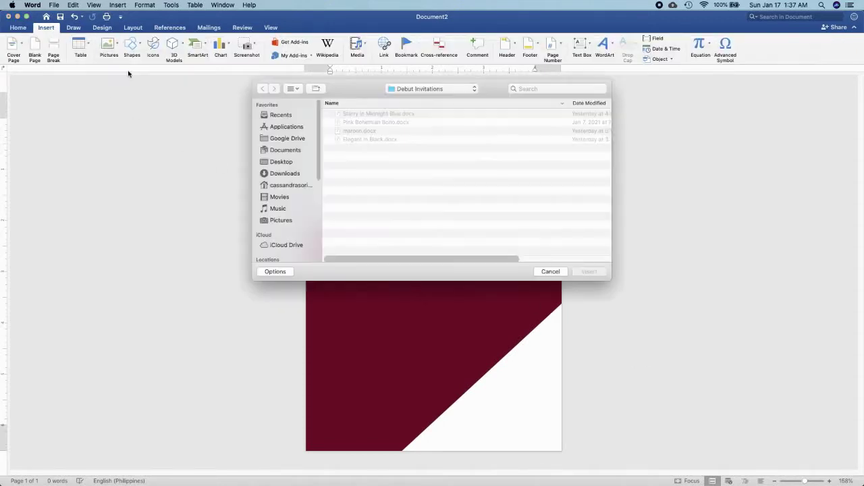
click(278, 164)
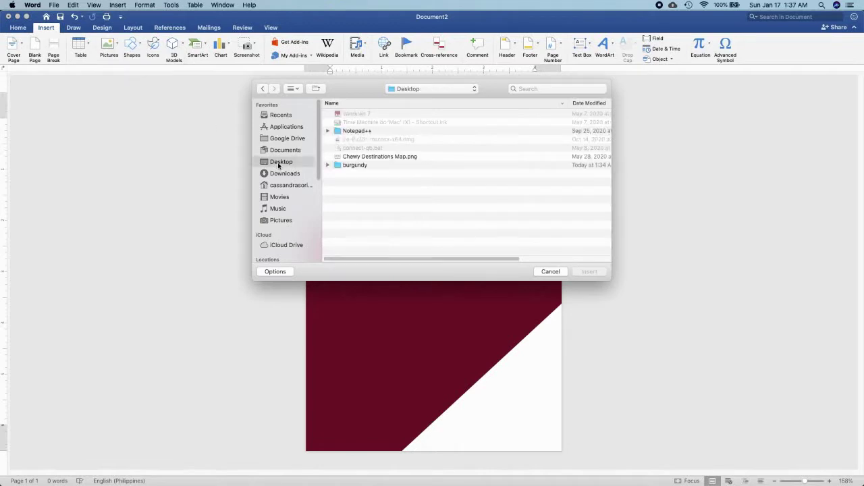
click(340, 166)
click(590, 272)
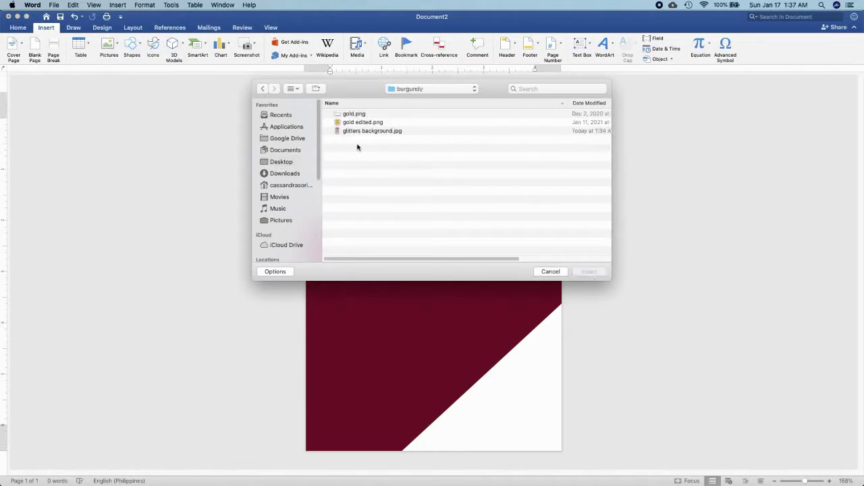
click(349, 131)
click(580, 270)
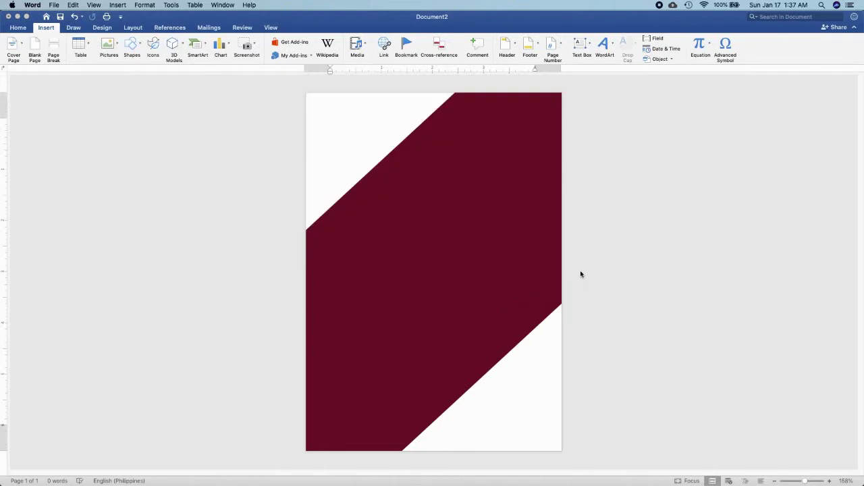
Put the glitter picture behind text, then rotate and resize it to fill both corners
click(138, 29)
click(358, 51)
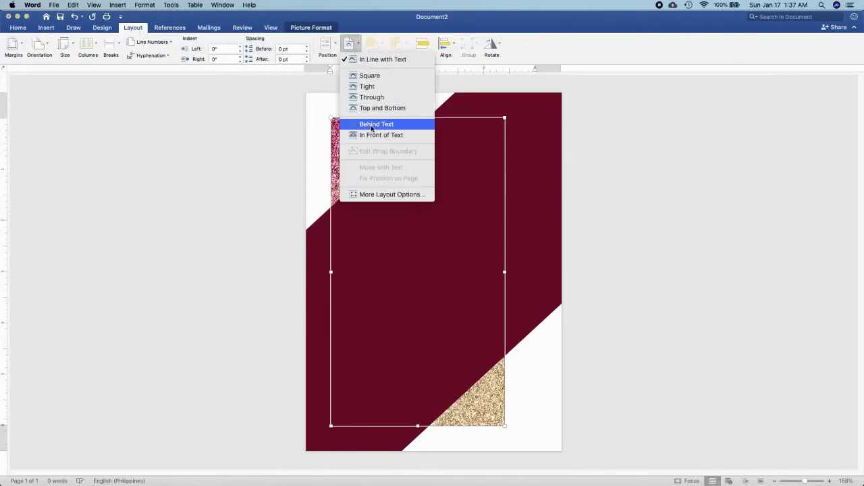
click(371, 126)
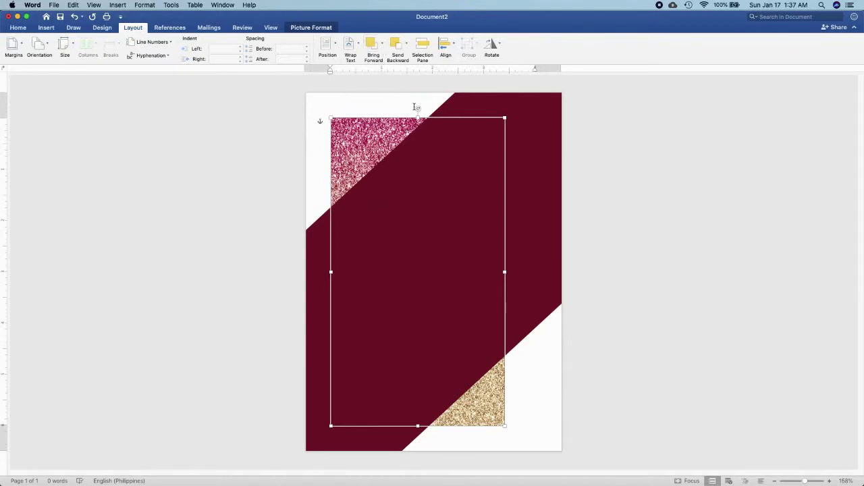
mouse_move(417, 109)
mouse_down()
mouse_move(325, 144)
mouse_move(313, 90)
mouse_move(306, 95)
mouse_up()
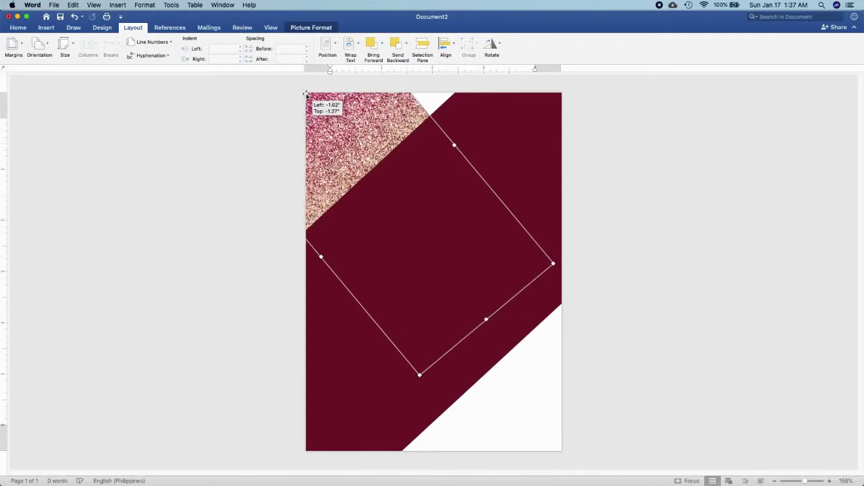
drag(455, 144, 487, 123)
drag(379, 131, 428, 211)
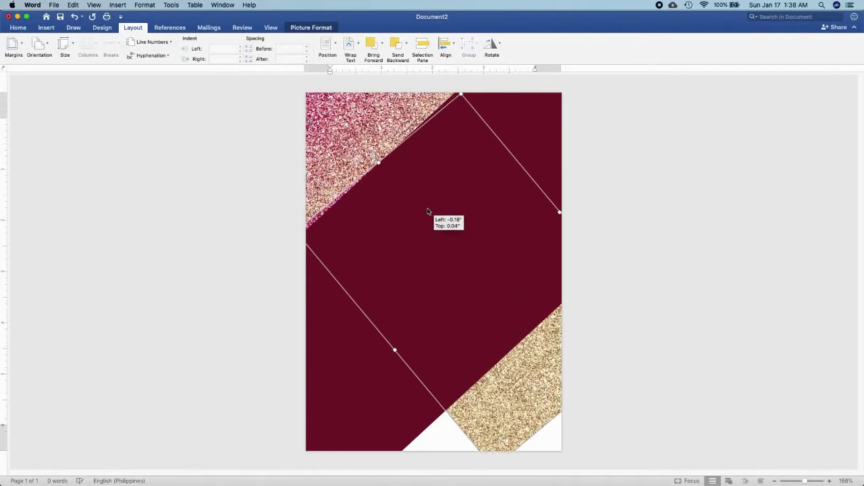
mouse_move(372, 156)
mouse_down()
mouse_move(569, 351)
mouse_move(551, 391)
mouse_up()
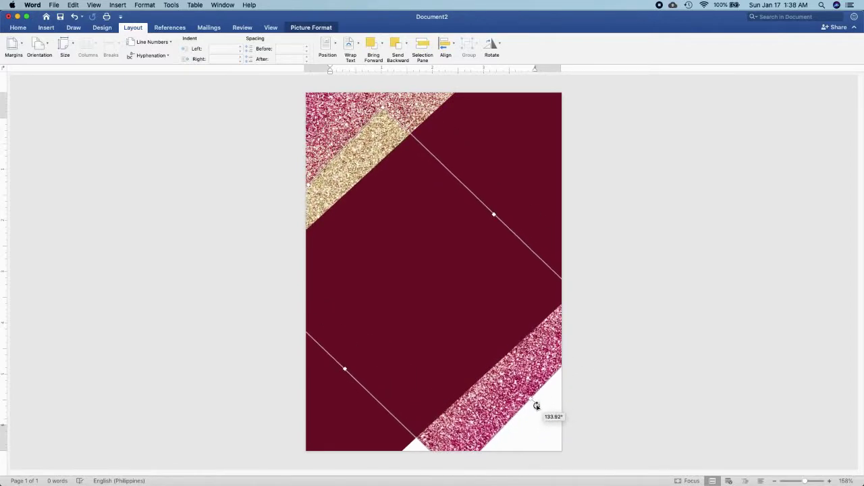
drag(541, 403, 550, 438)
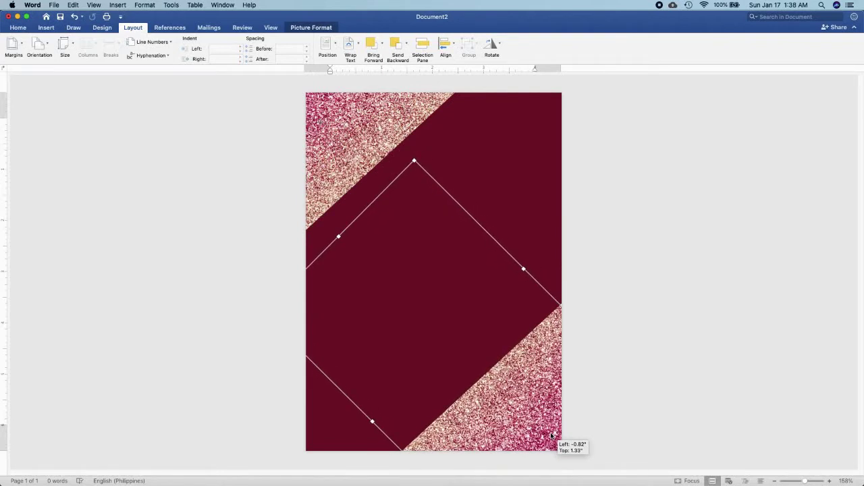
drag(550, 438, 554, 434)
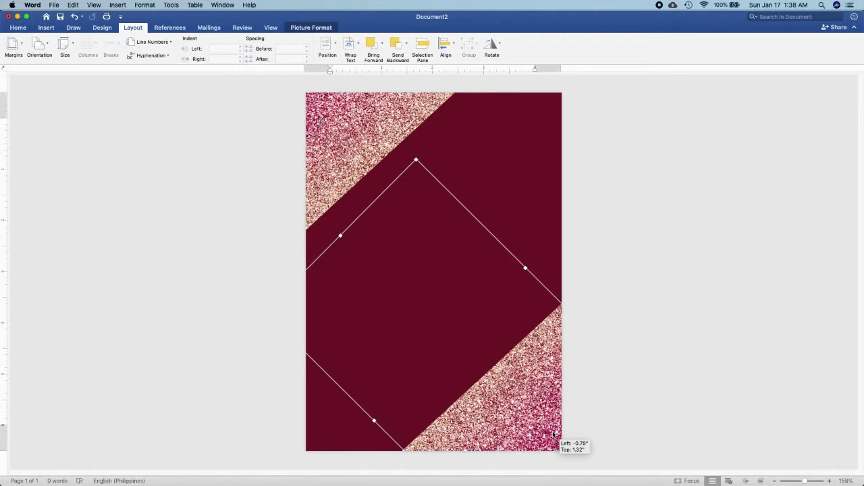
click(674, 306)
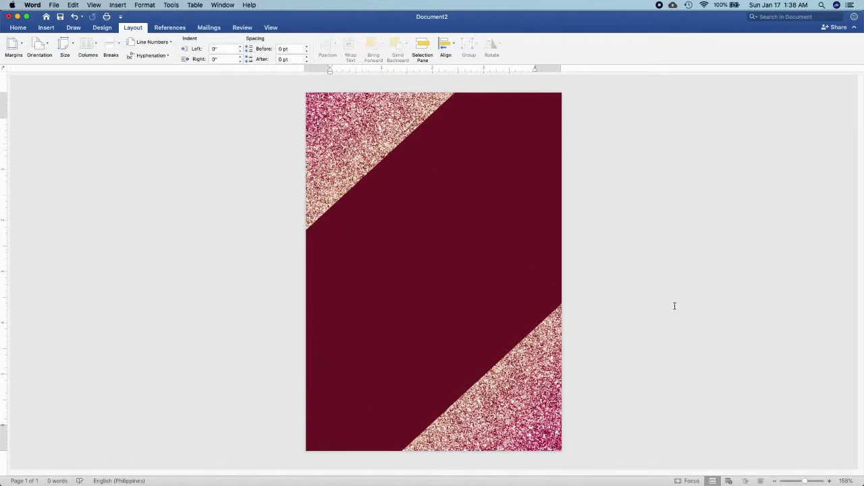
click(46, 29)
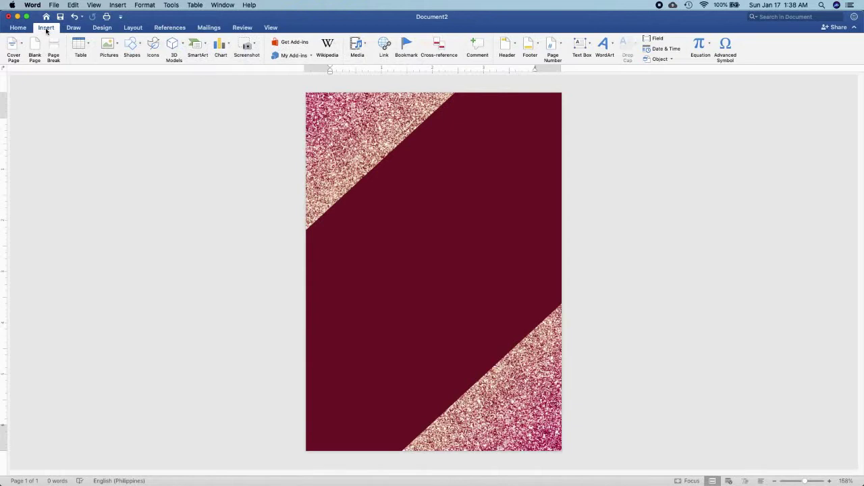
Insert 'gold edited.png', shrink it slightly and set its wrapping to Behind Text
click(108, 46)
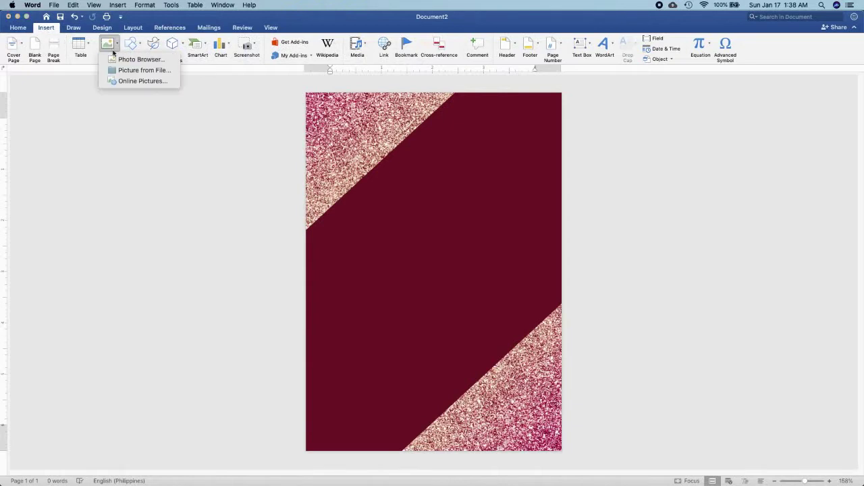
click(131, 71)
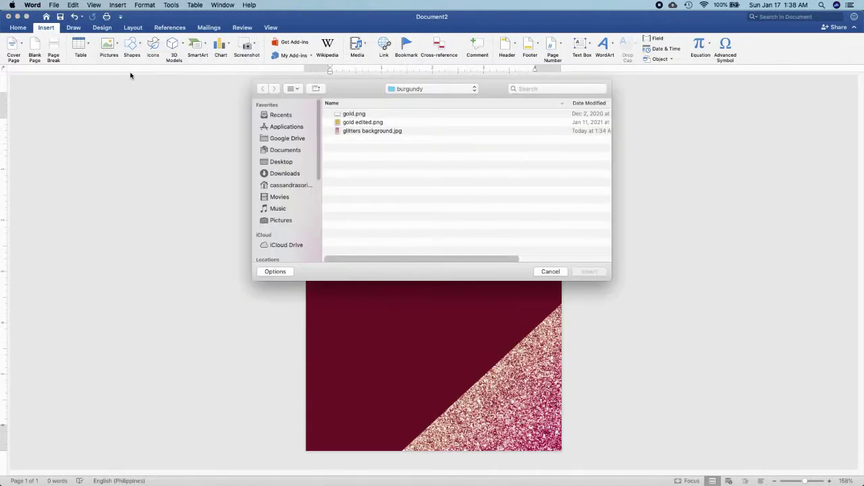
click(353, 123)
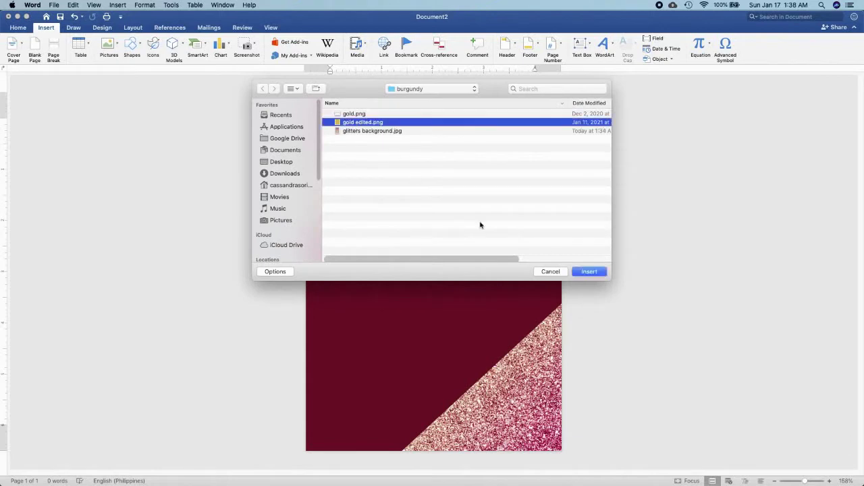
click(588, 271)
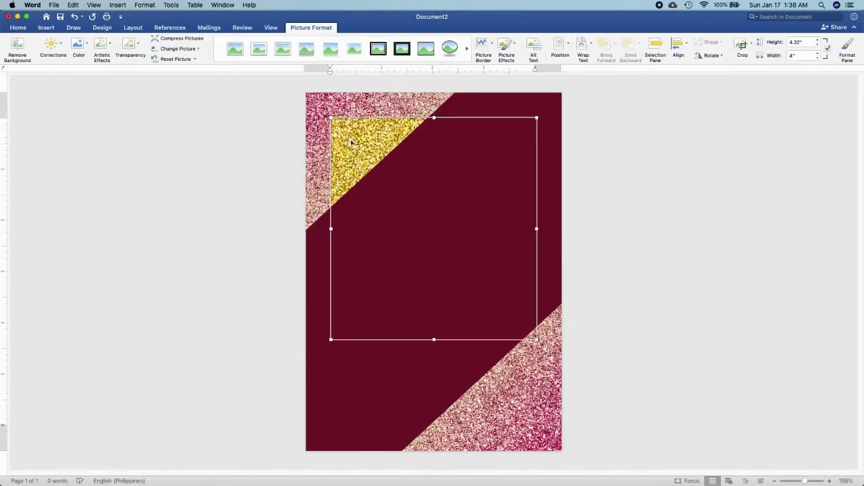
drag(537, 340, 529, 331)
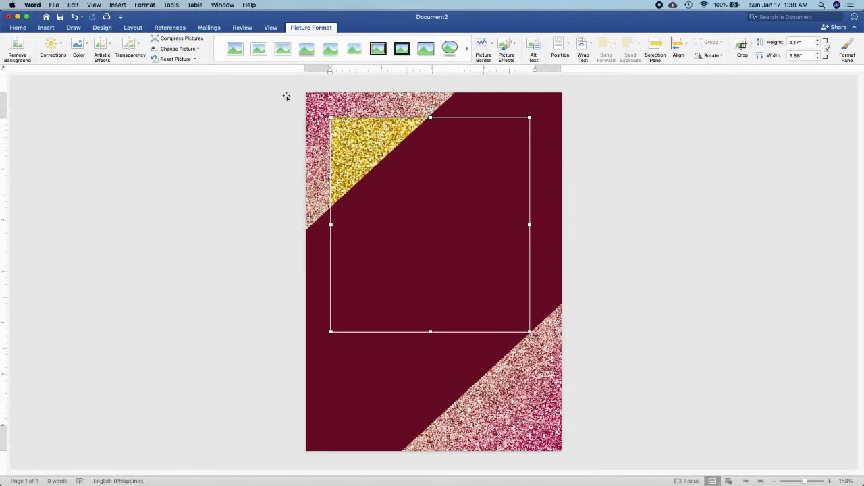
click(133, 27)
click(350, 47)
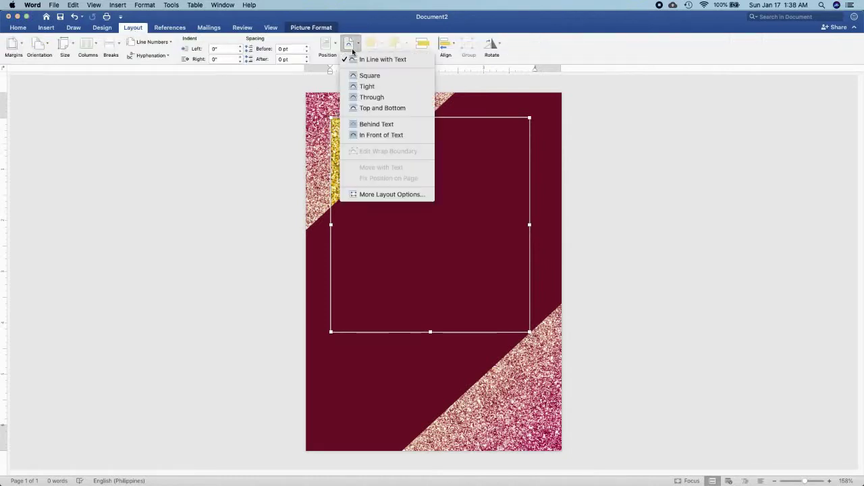
click(367, 122)
Rotate the gold picture about 45° and size it as a thin stripe along the band's upper edge
drag(331, 118, 347, 135)
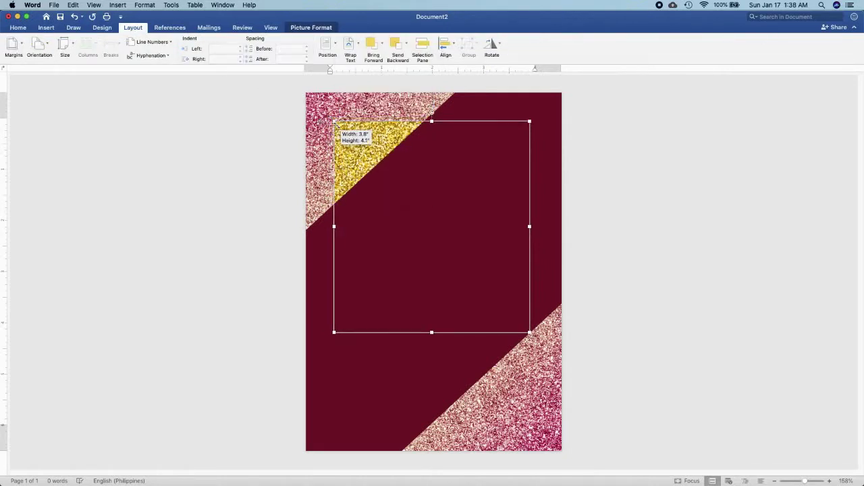
drag(435, 126, 363, 154)
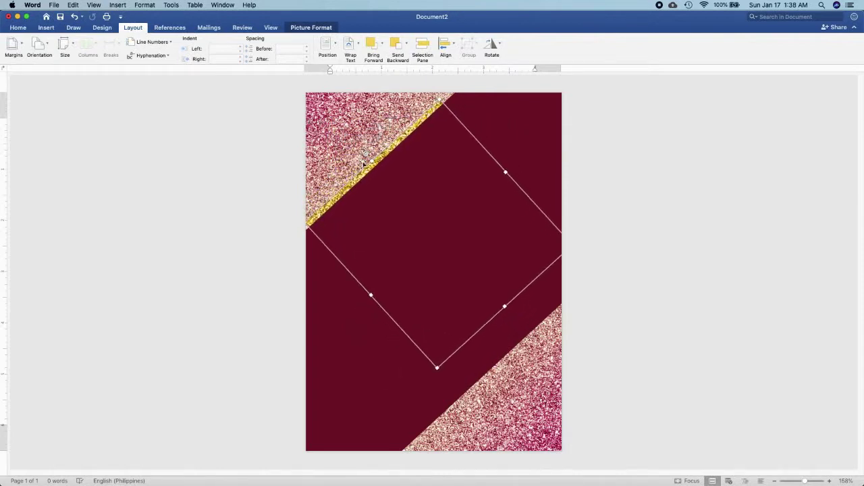
drag(361, 174, 351, 184)
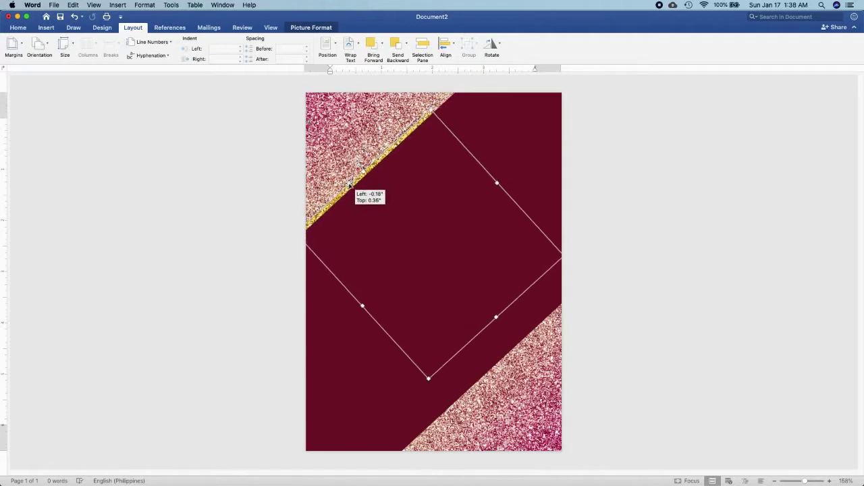
drag(496, 182, 522, 161)
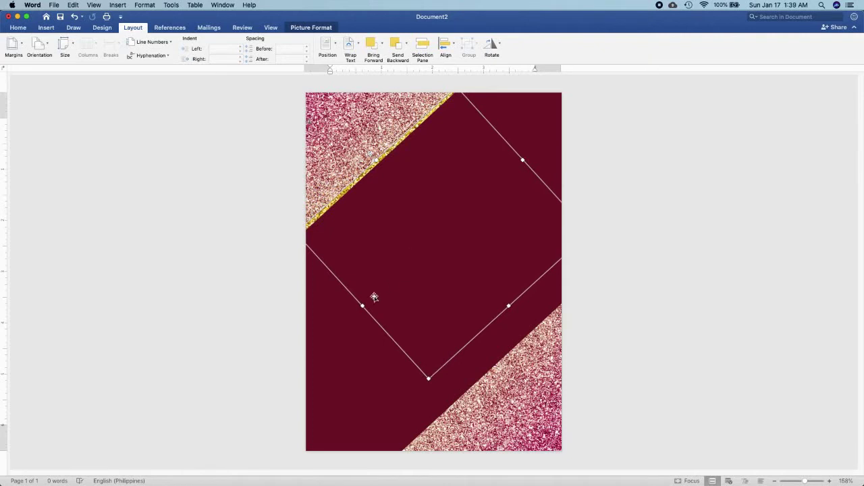
drag(362, 306, 356, 311)
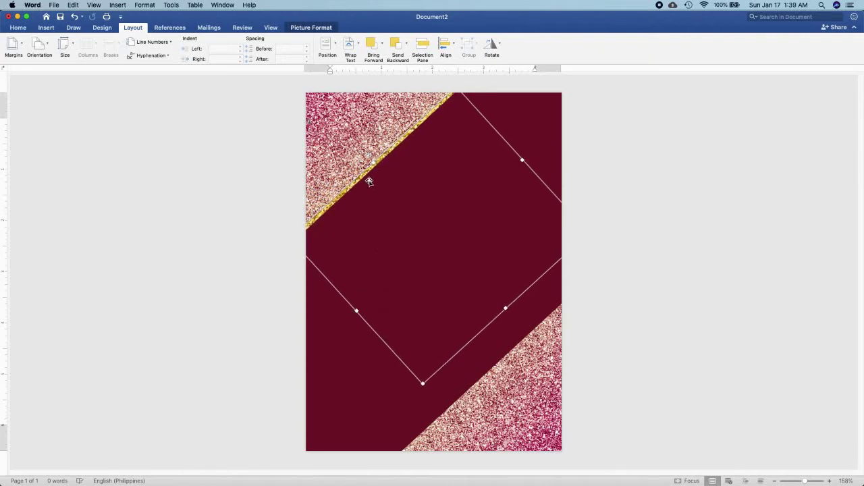
Nudge the upper gold glitter strip slightly to the right
key(Right)
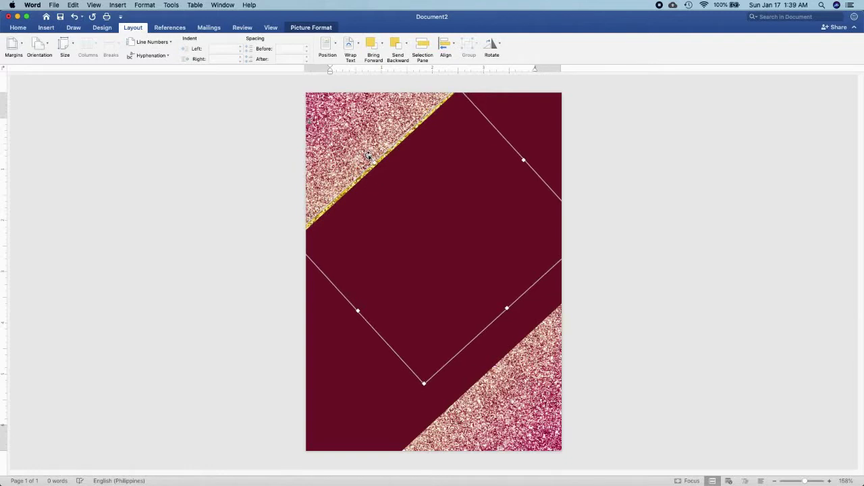
key(Right)
scroll(370, 157, up, 5)
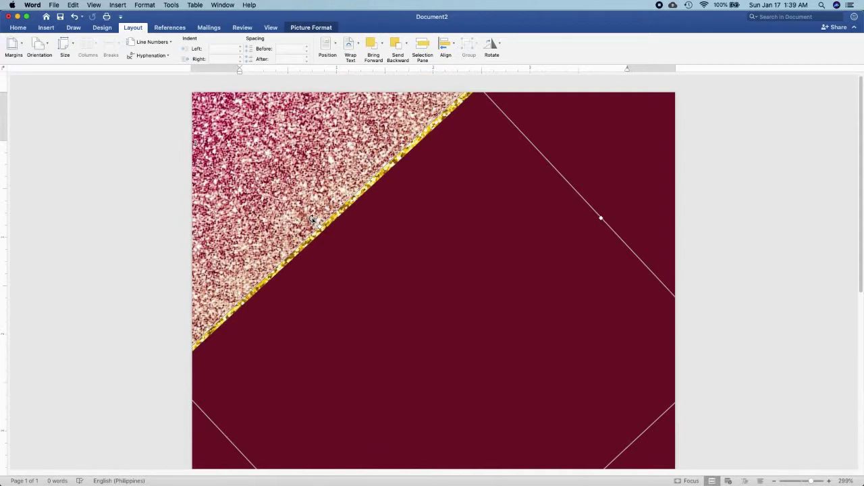
scroll(312, 219, down, 3)
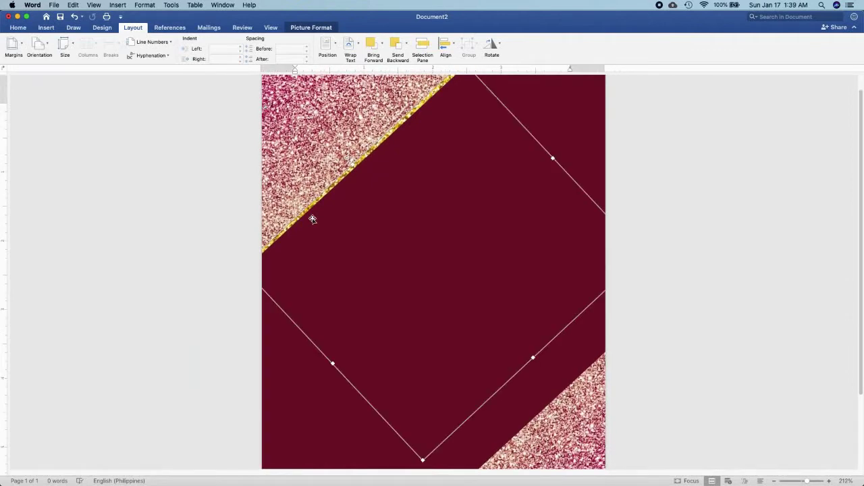
Duplicate the gold strip and place the copy as a thin stripe along the band's lower edge
key(Down)
key(Right)
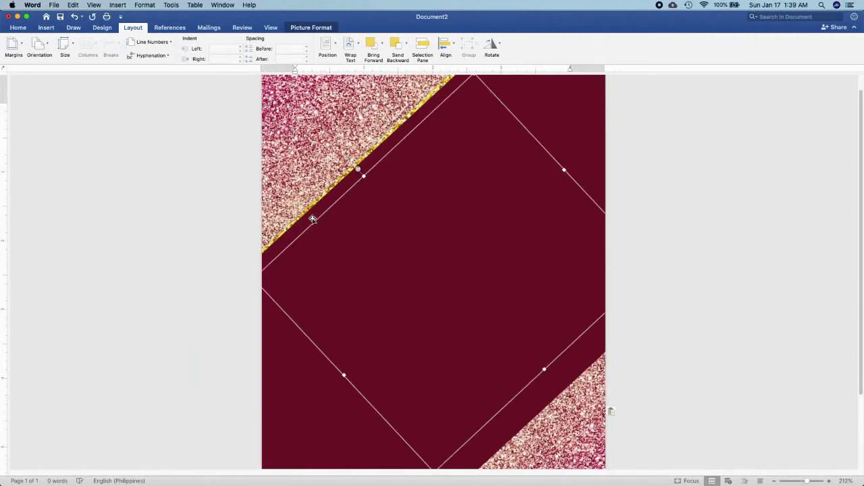
key(Right)
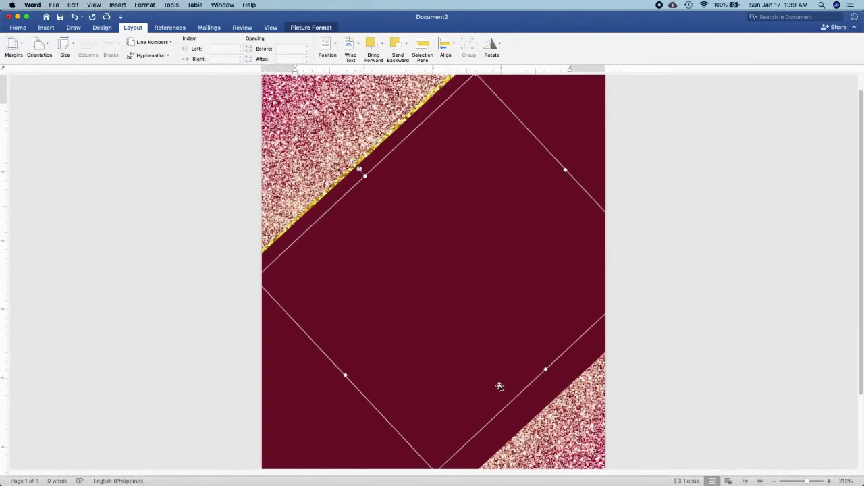
key(Right)
key(Right)
key(Right)
key(Right)
key(Right)
key(Right)
key(Right)
key(Right)
key(Right)
key(Right)
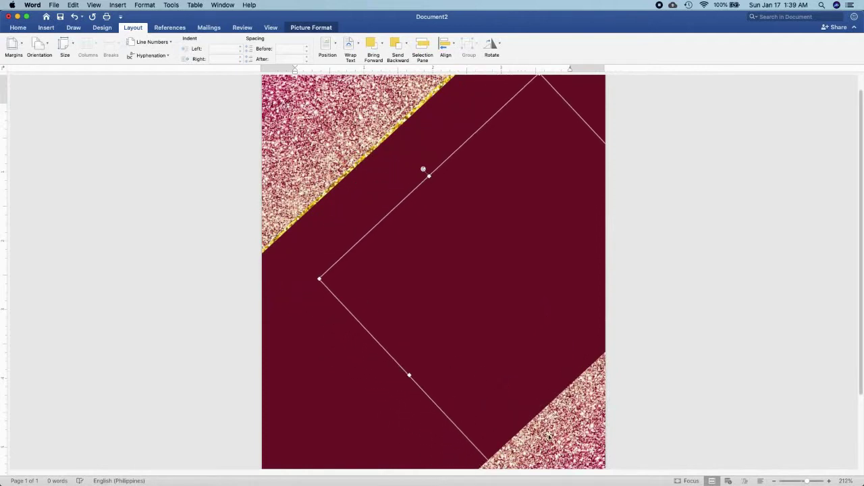
scroll(549, 435, down, 3)
scroll(553, 379, down, 2)
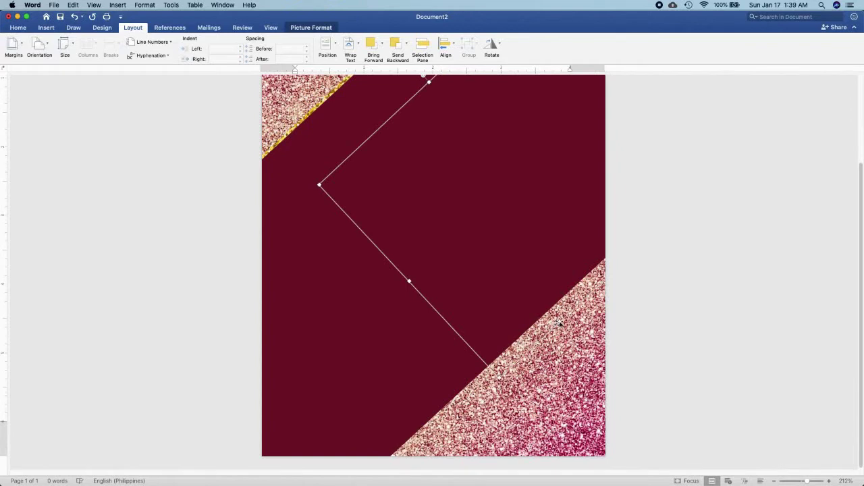
drag(559, 323, 477, 436)
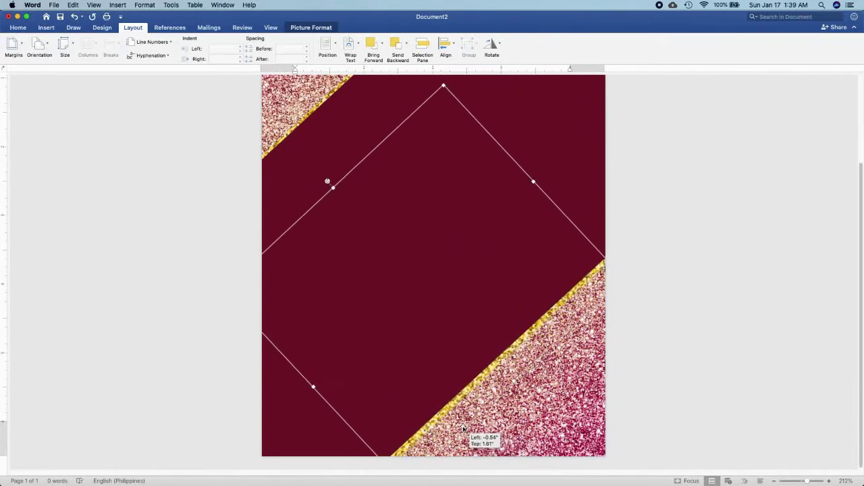
drag(477, 435, 460, 426)
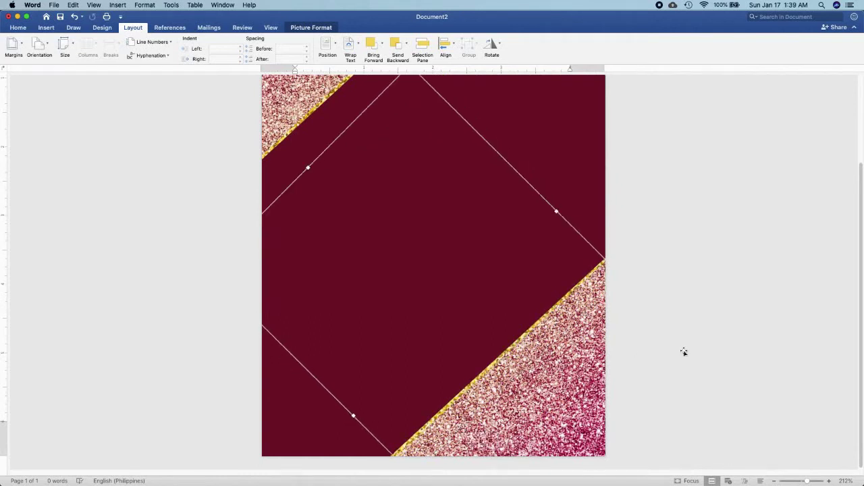
Fine-tune the upper gold strip's position with small arrow-key nudges
click(751, 263)
scroll(753, 261, down, 3)
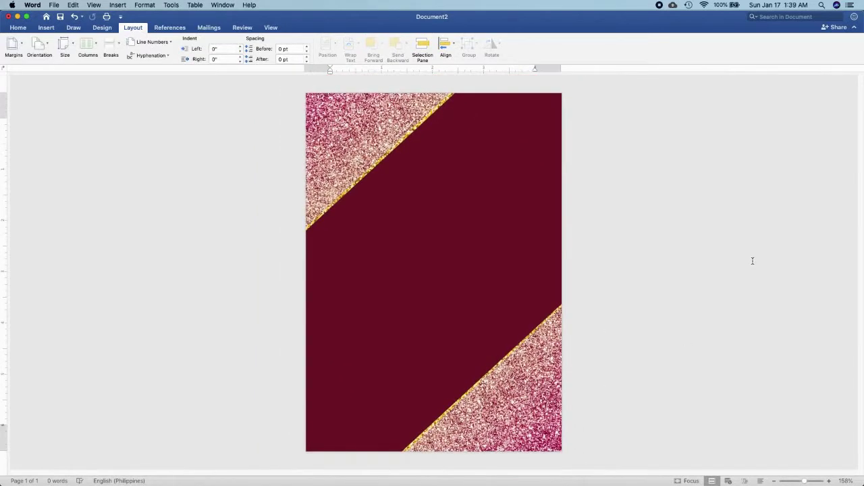
scroll(753, 260, up, 5)
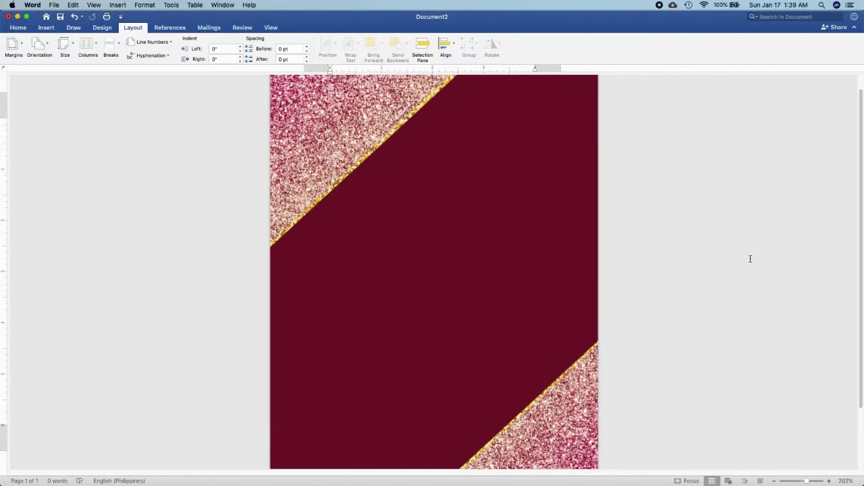
click(368, 156)
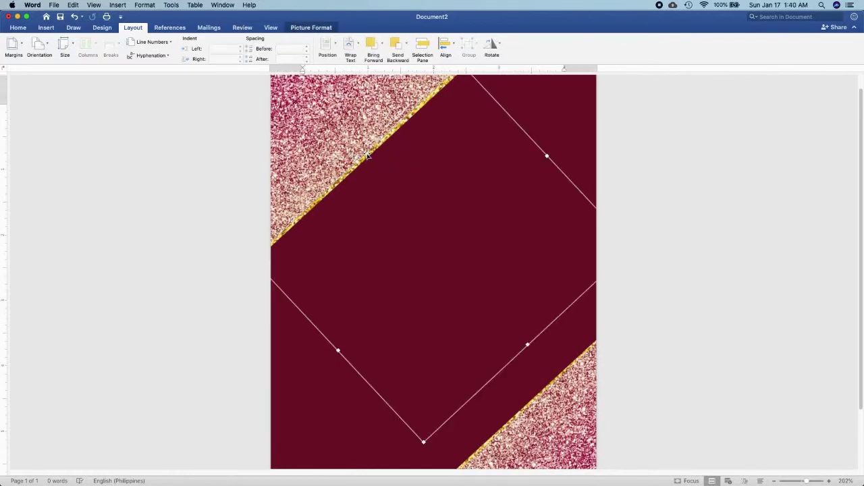
key(Right)
key(Left)
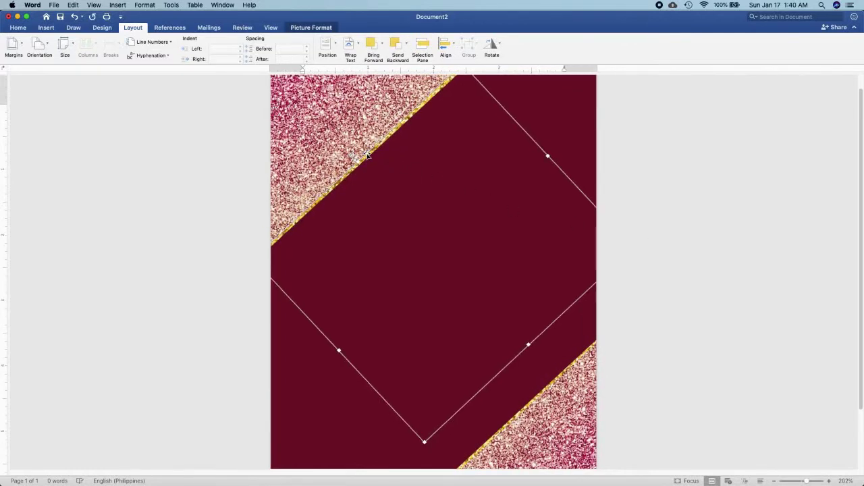
key(Down)
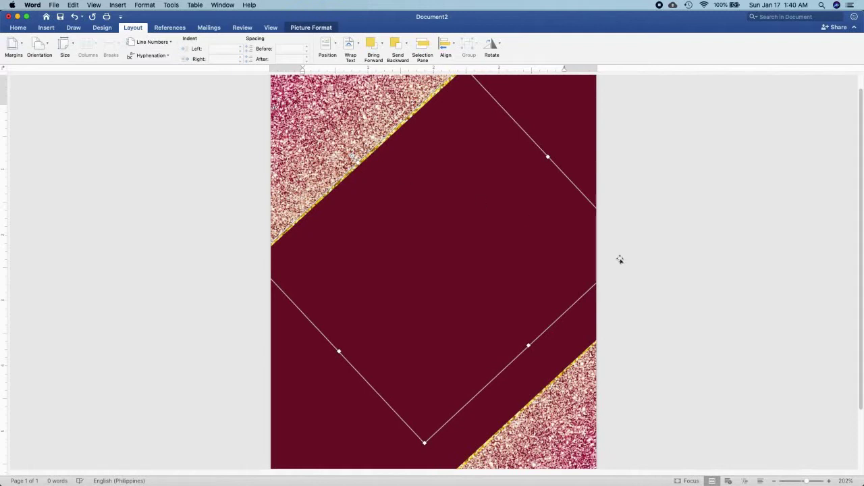
click(687, 347)
scroll(686, 347, down, 3)
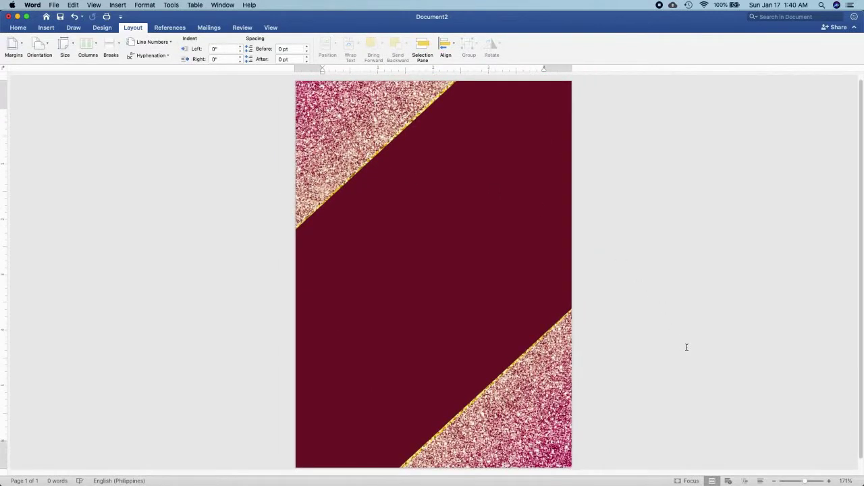
click(46, 28)
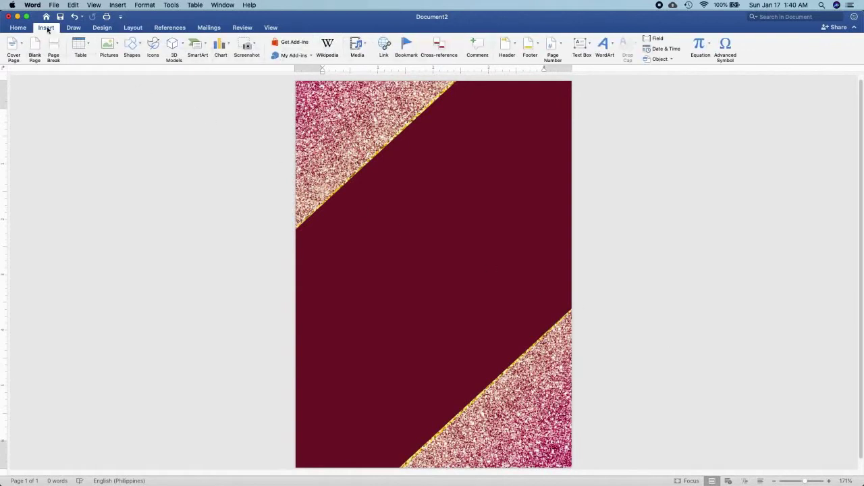
Insert the gold.png confetti picture from file
click(116, 51)
click(126, 74)
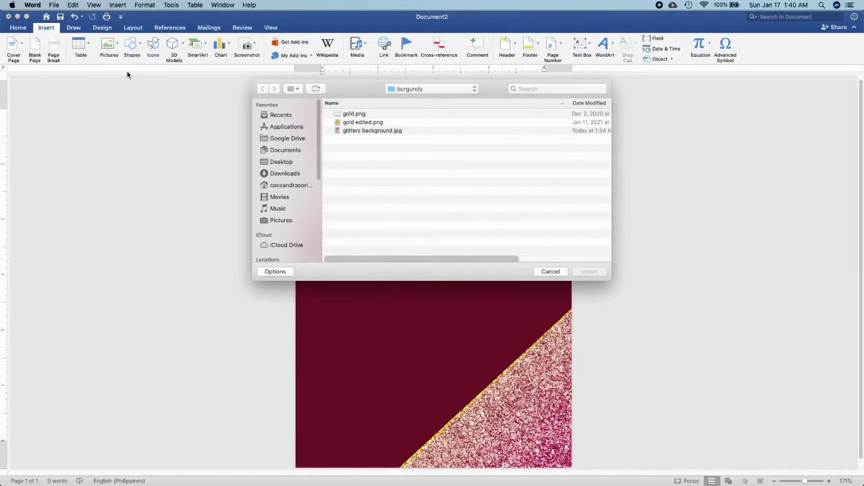
click(346, 116)
click(584, 275)
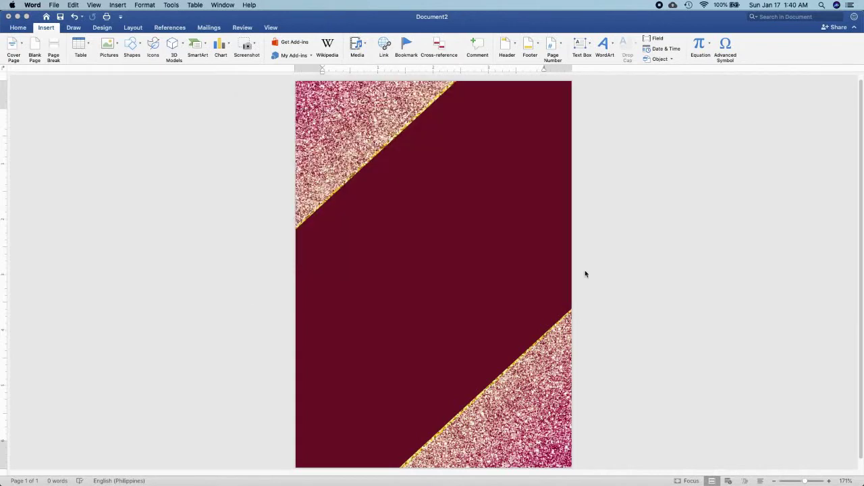
Set the confetti to Behind Text, bring it in front, rotate it and move it to the band's lower-left
click(139, 30)
click(351, 45)
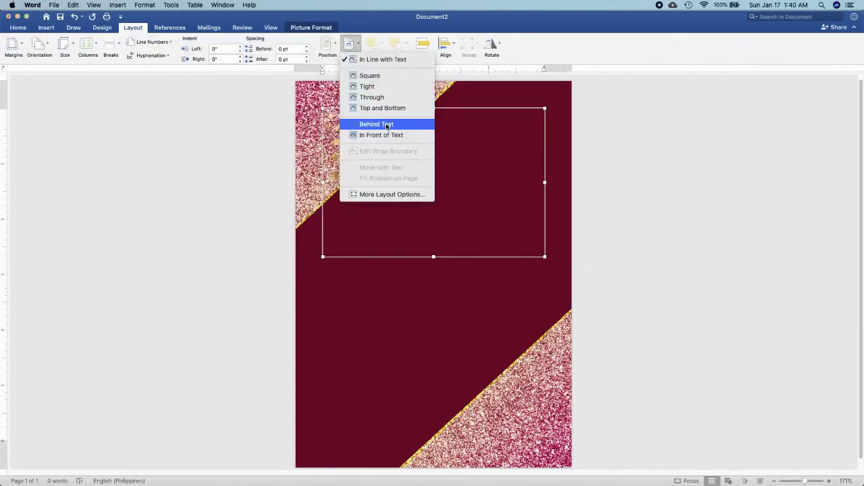
click(388, 124)
click(381, 43)
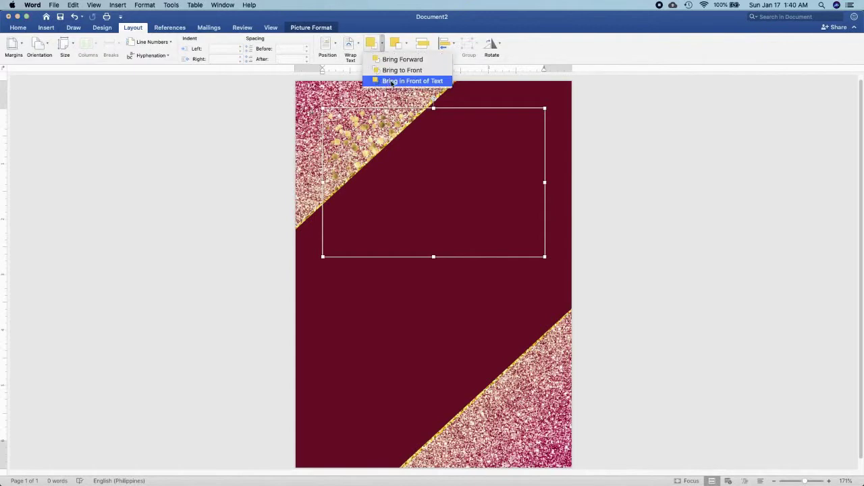
click(393, 78)
drag(433, 100, 375, 232)
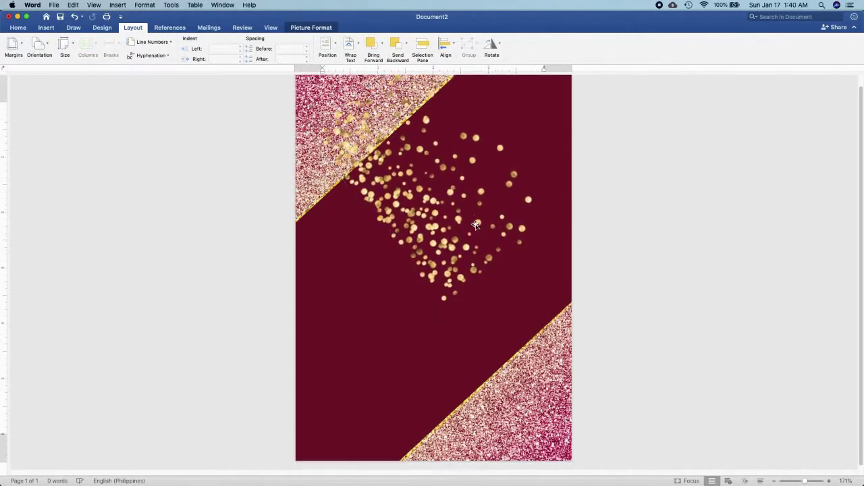
drag(500, 202, 328, 378)
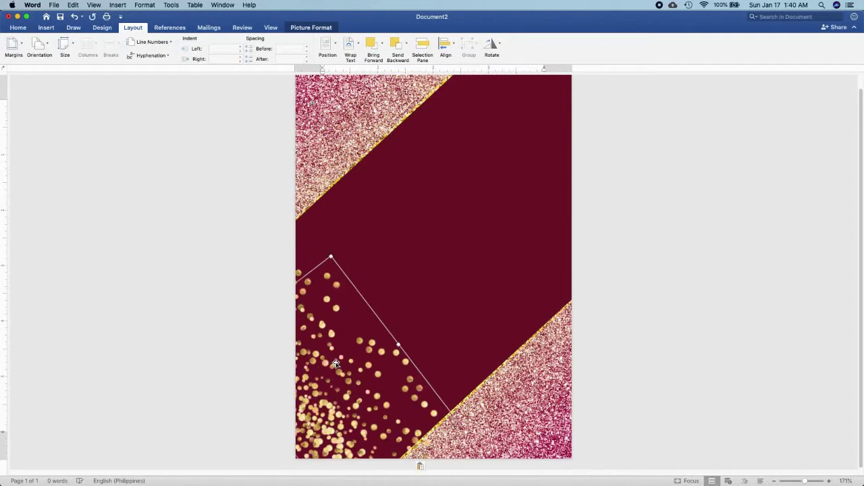
Flip the confetti vertically, rotate it clockwise and place it over the band's top-right corner
drag(336, 365, 465, 174)
click(492, 46)
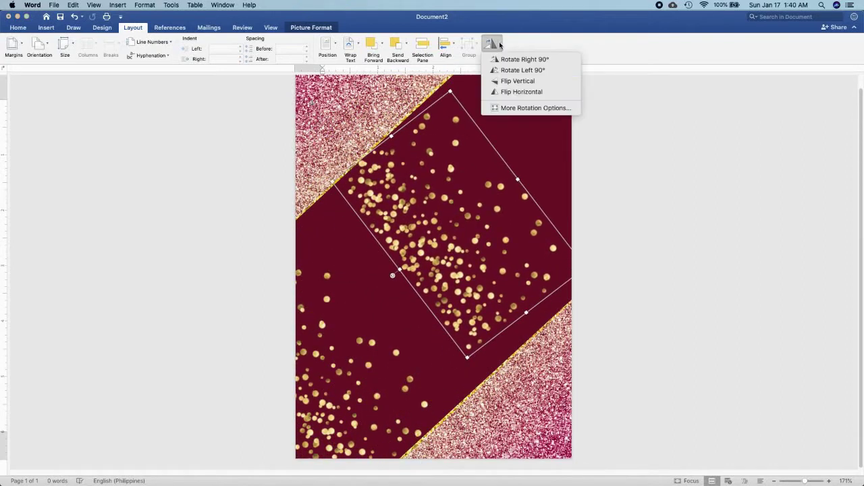
click(520, 129)
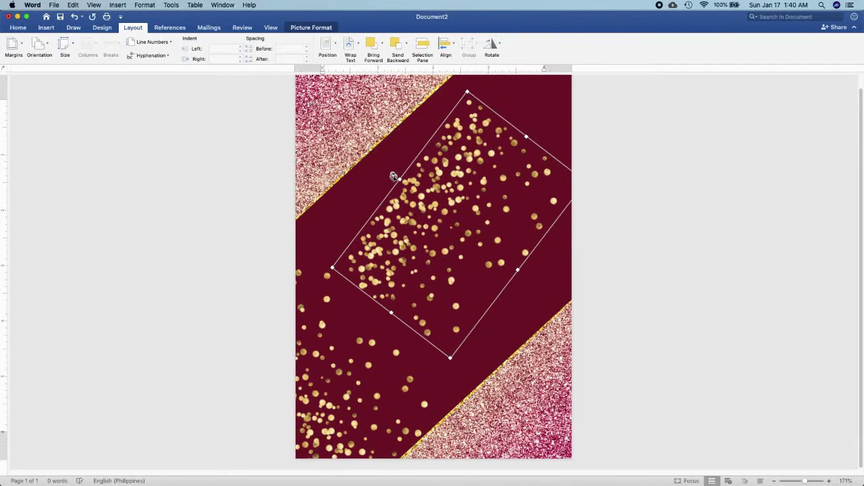
drag(394, 176, 519, 167)
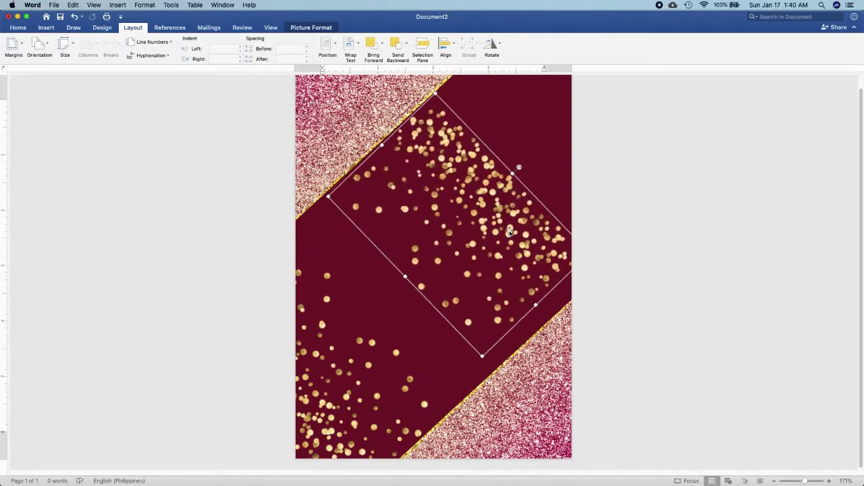
scroll(510, 232, up, 1)
drag(509, 231, 517, 172)
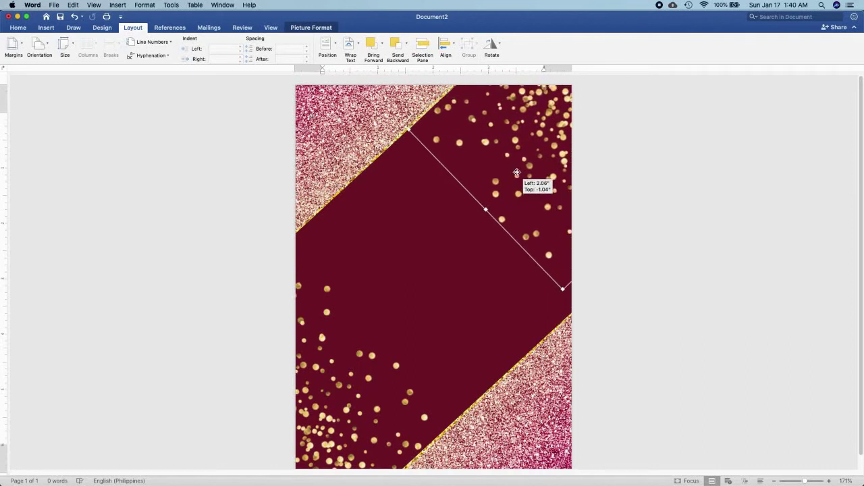
click(655, 329)
scroll(658, 329, down, 3)
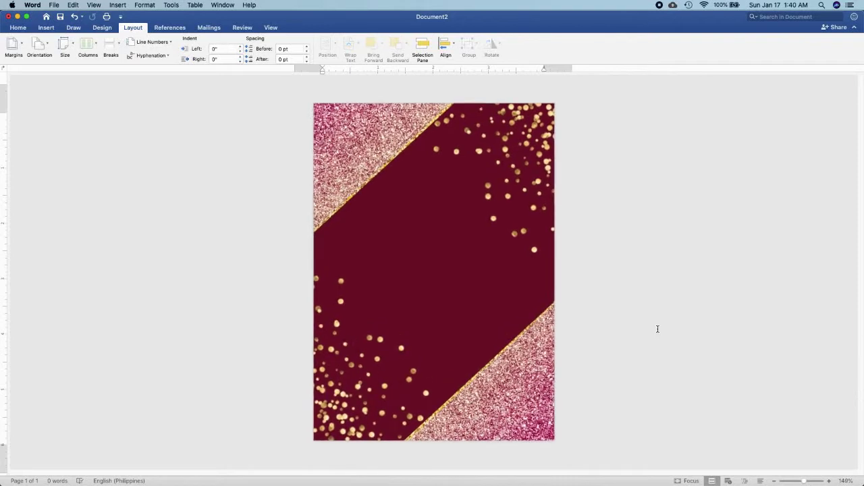
scroll(658, 329, up, 2)
scroll(657, 329, down, 1)
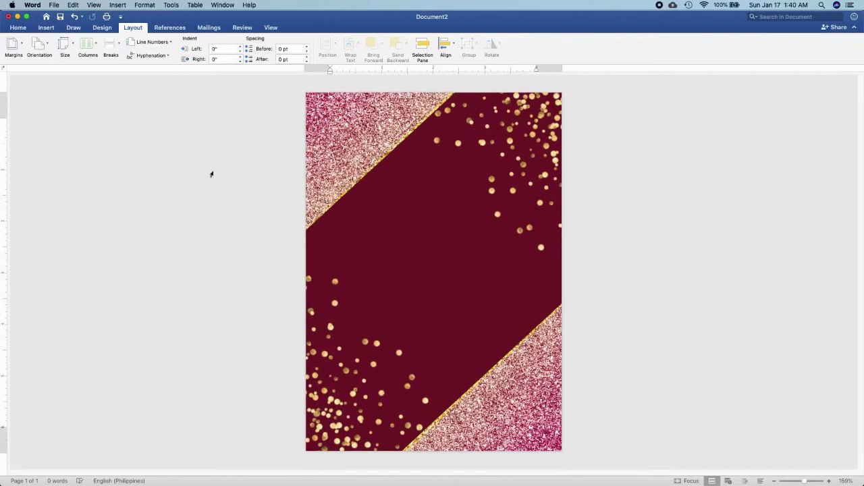
click(49, 28)
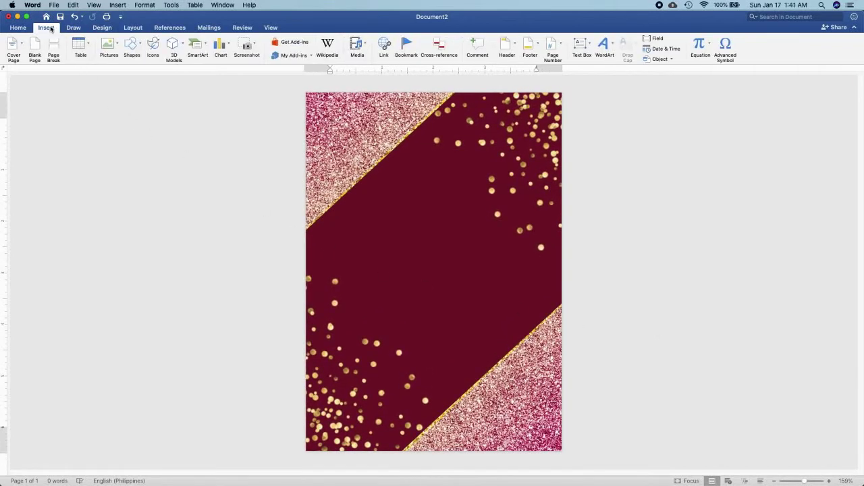
Draw a rectangle across the upper band and add the text 'Together with their families'
click(140, 49)
click(174, 72)
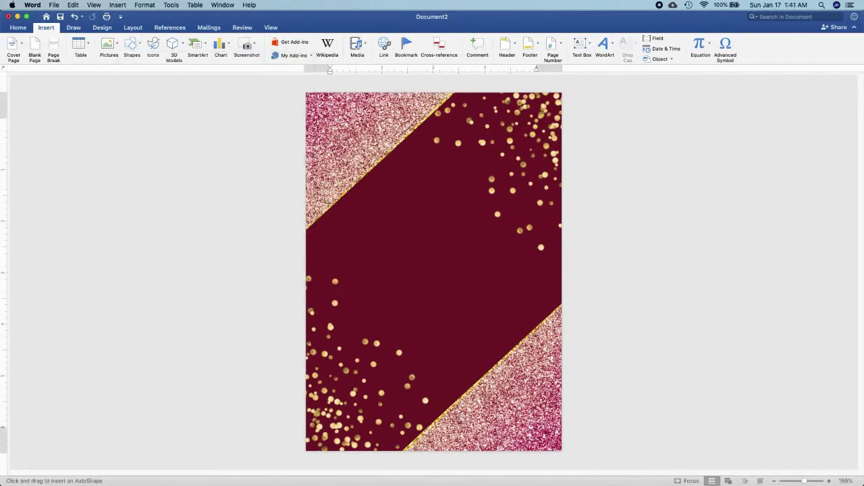
drag(329, 202, 521, 240)
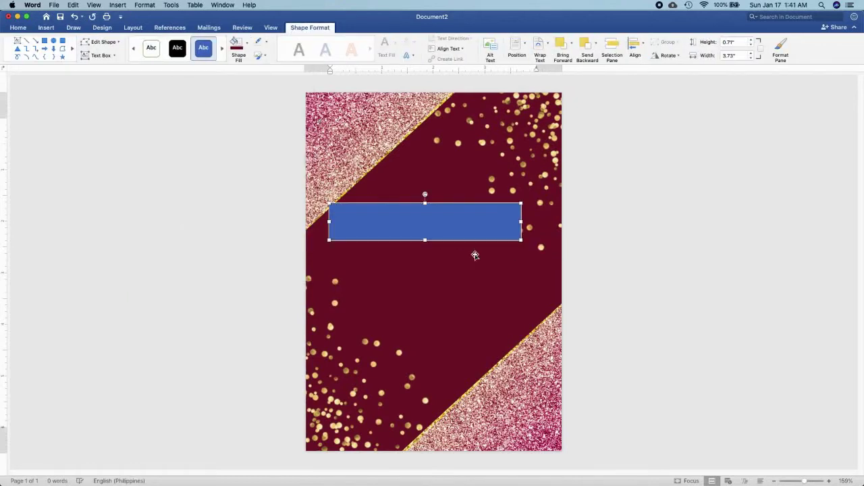
scroll(475, 255, up, 5)
scroll(476, 255, up, 3)
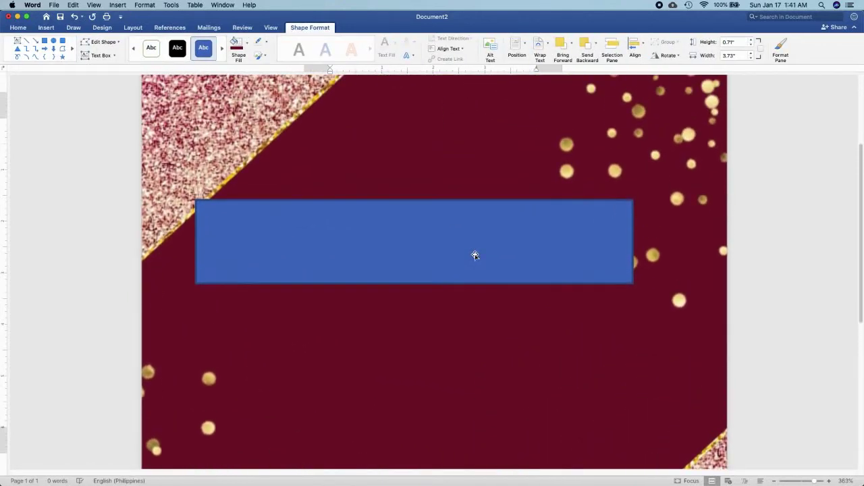
right_click(390, 240)
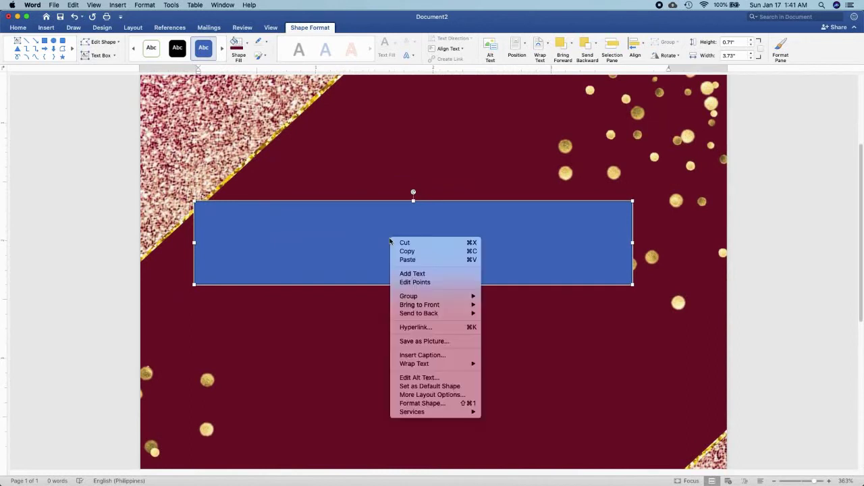
click(409, 273)
text(To)
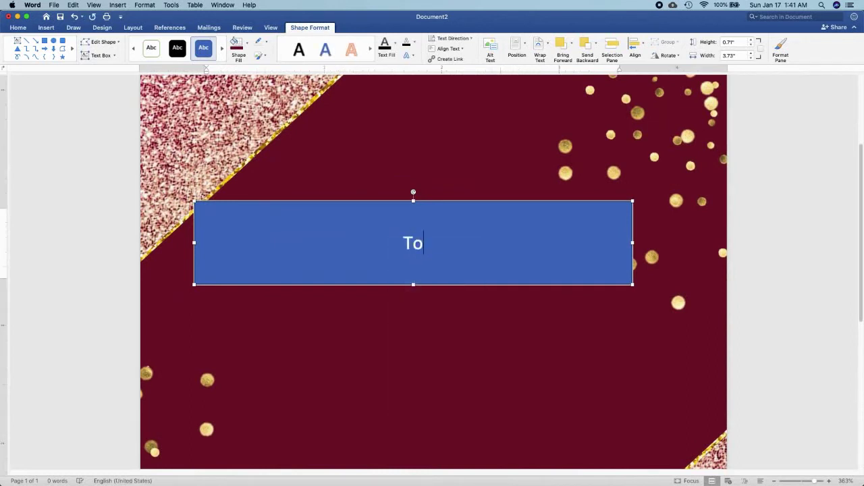
text(gether wit)
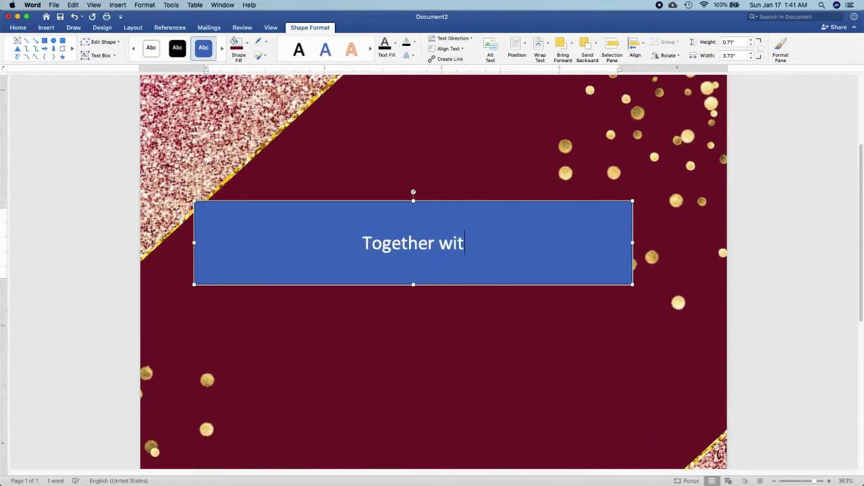
text(h their fam)
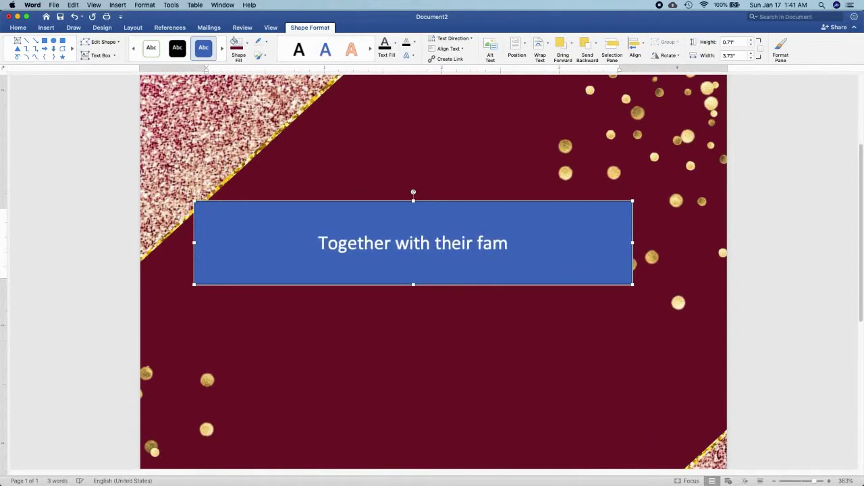
text(ilies)
Set the text box's Shape Fill and Shape Outline to none
key(super+a)
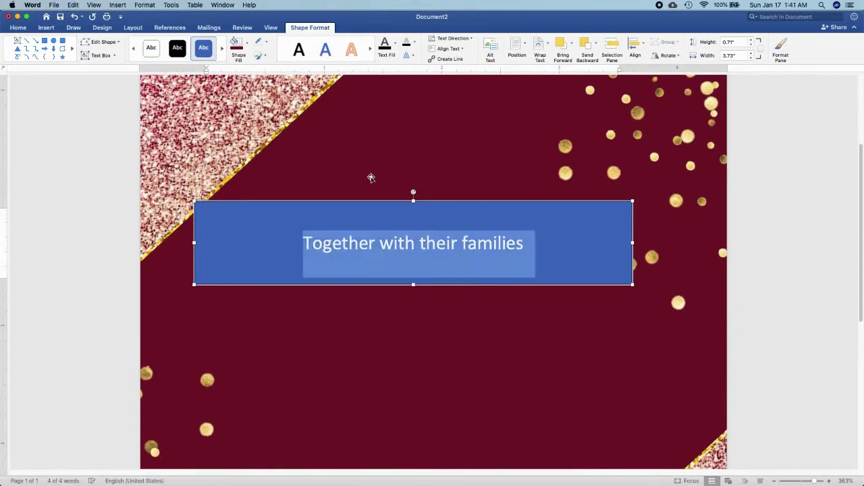
click(247, 43)
click(255, 63)
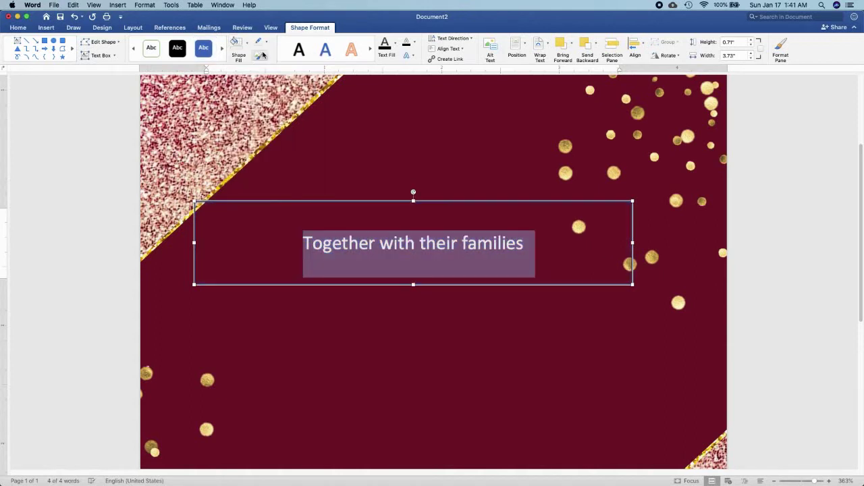
click(267, 43)
click(271, 59)
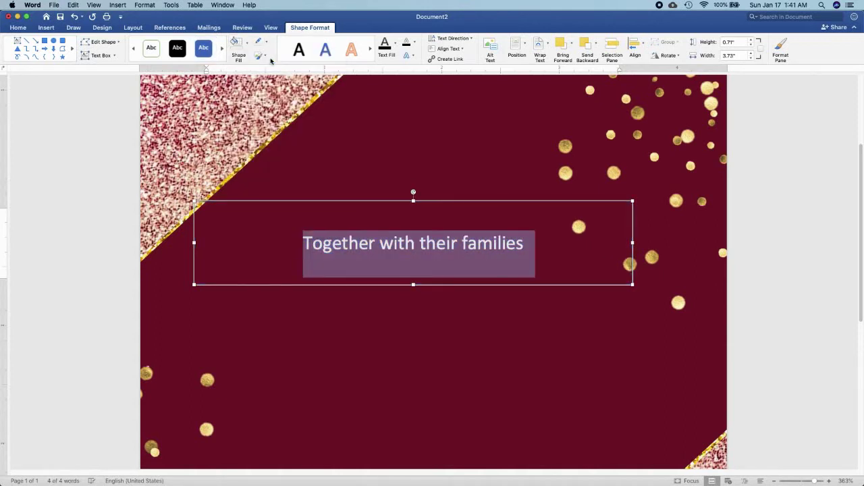
Set 'Together with their families' in Edwardian Script, narrow its box and move it near the band's top
click(18, 29)
click(95, 42)
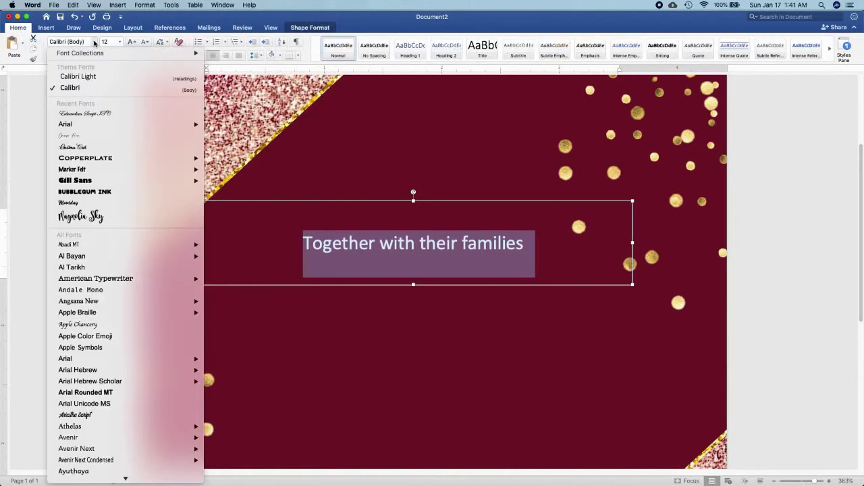
click(92, 113)
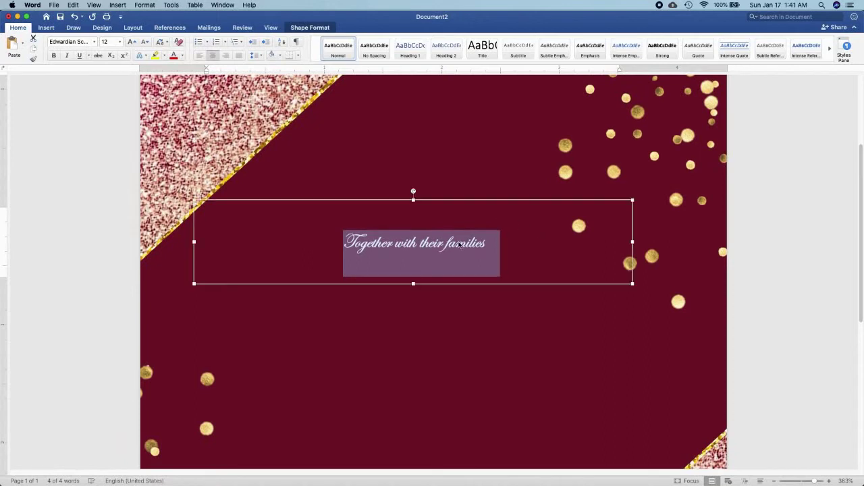
click(622, 201)
drag(622, 202, 434, 230)
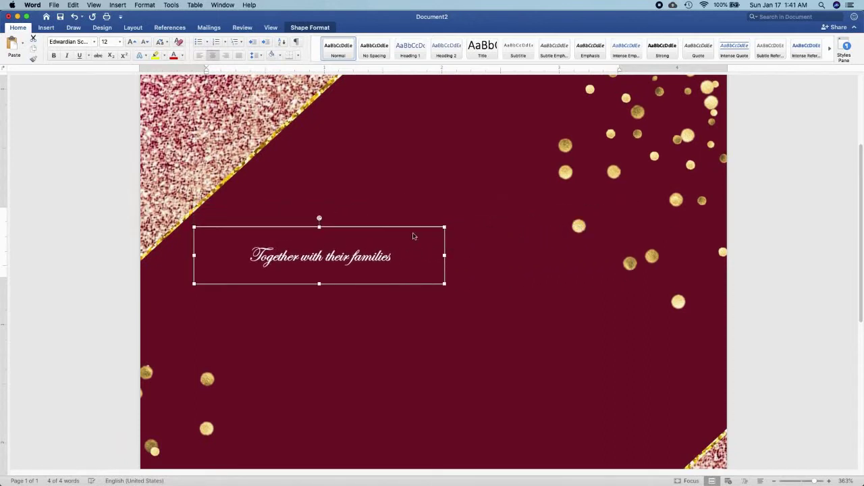
drag(362, 241, 445, 114)
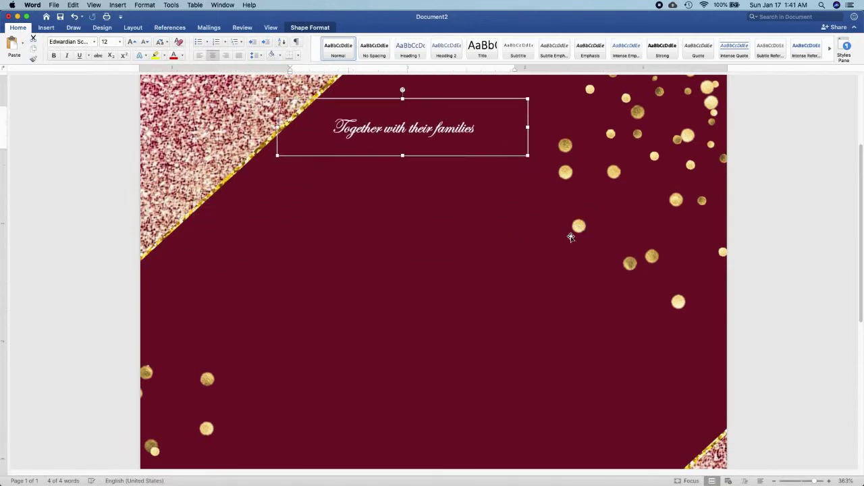
scroll(570, 236, down, 5)
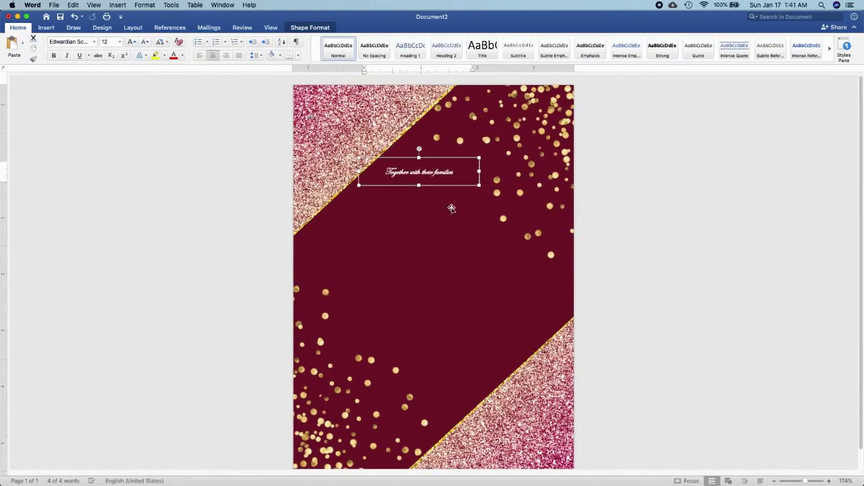
Enlarge the script line to 13 pt, nudge its box, and paste a copy just below it
key(super+bracketright)
drag(466, 180, 468, 175)
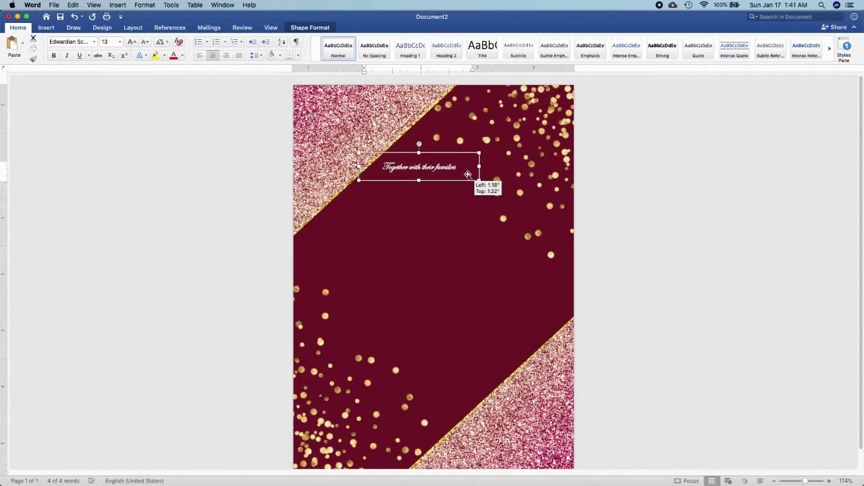
key(Right)
key(Right)
key(Right)
key(Right)
key(Right)
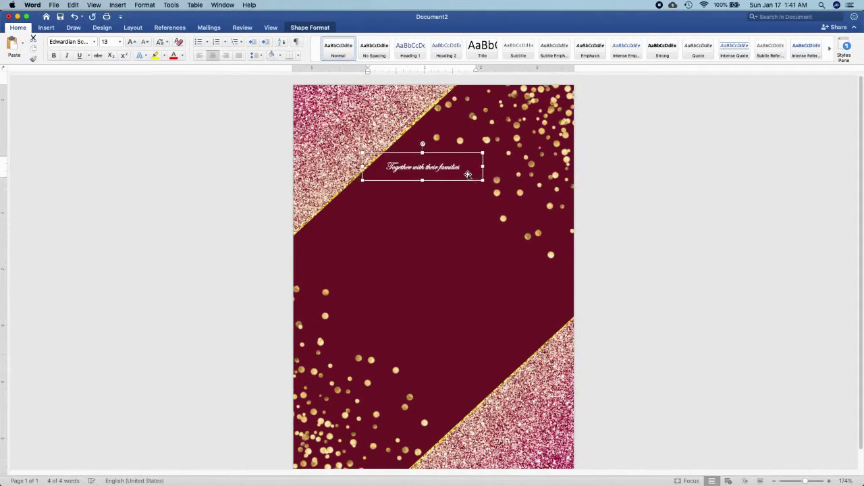
key(Right)
key(Right)
key(super+v)
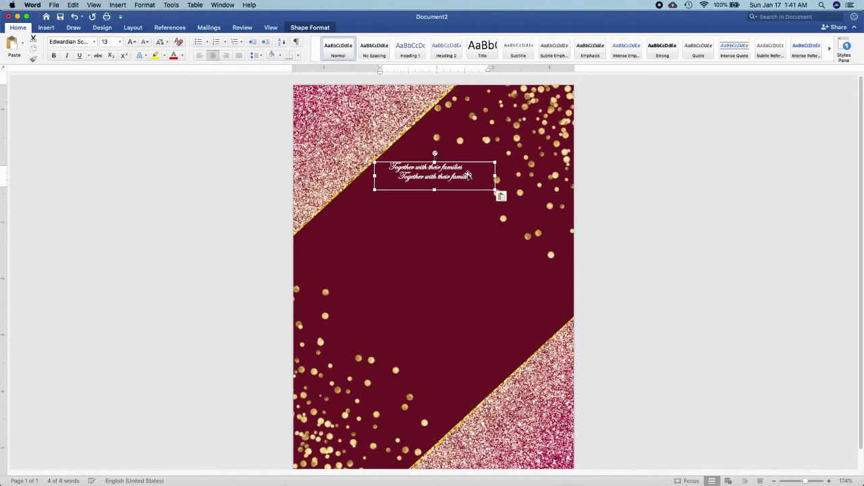
drag(440, 182, 432, 190)
Replace the copy's text with the first partner's full name in Arial Regular at 15 pt
triple_click(433, 185)
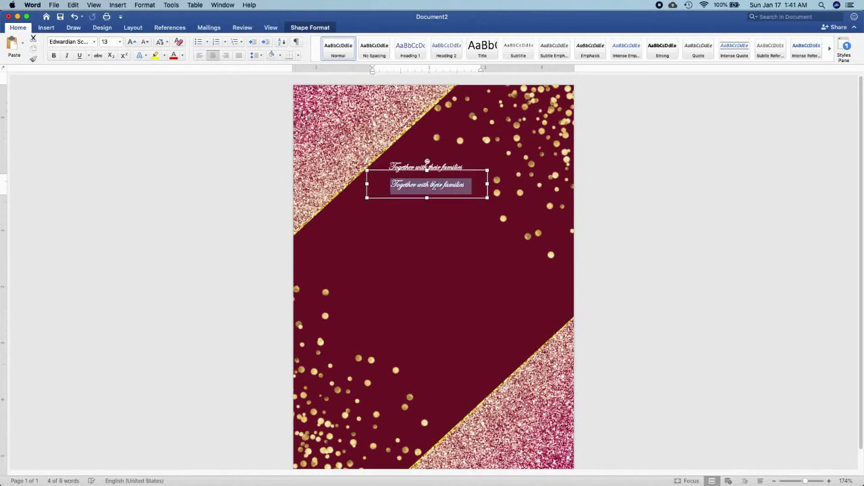
text(KENNE)
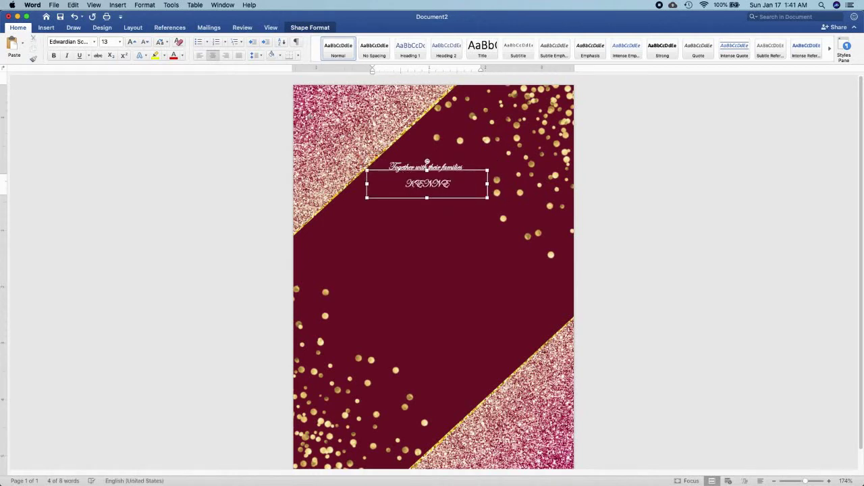
key(super+a)
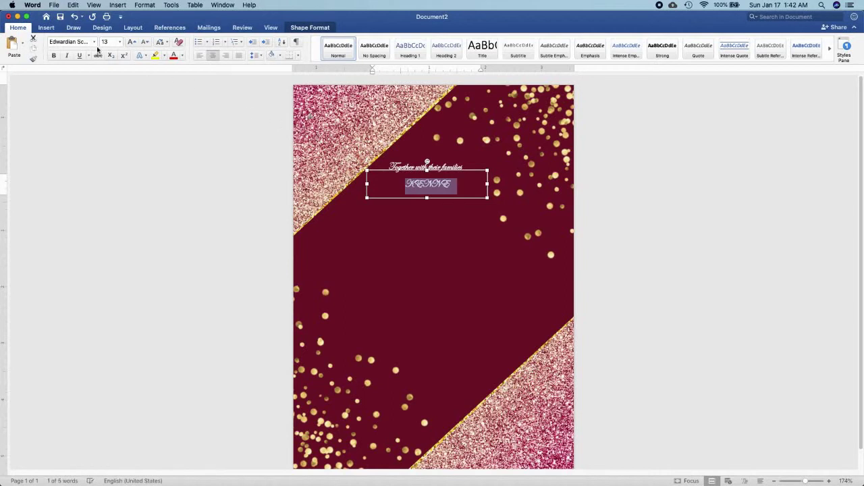
click(94, 42)
mouse_move(96, 125)
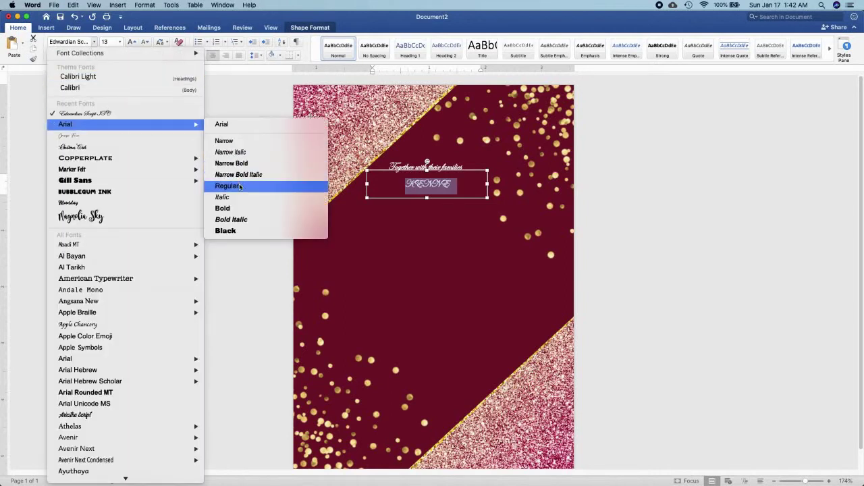
click(239, 185)
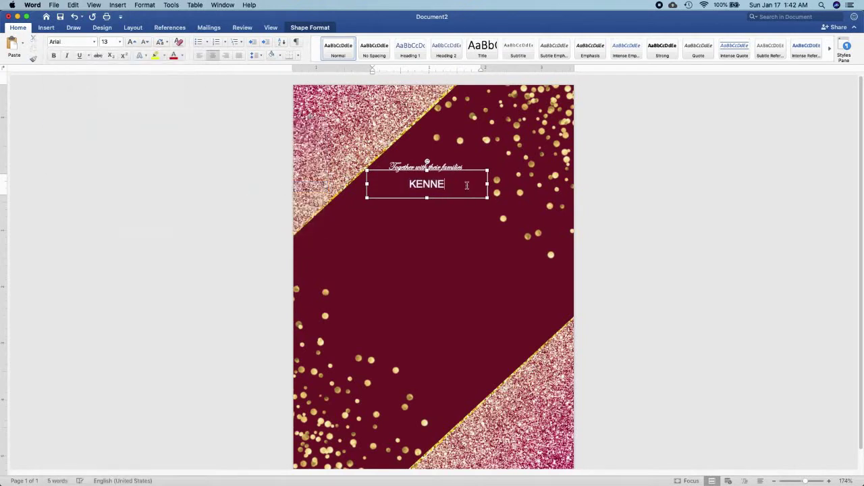
text(DY AQWUINO)
key(BackSpace)
key(BackSpace)
key(BackSpace)
key(BackSpace)
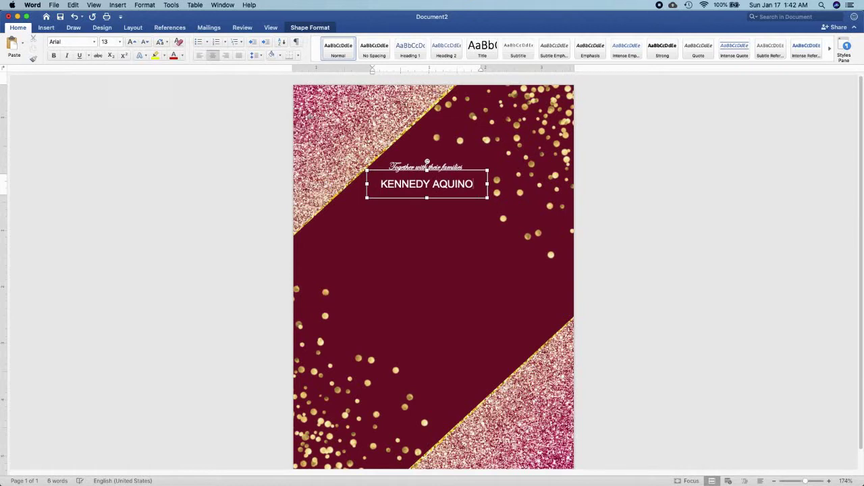
click(450, 172)
key(super+bracketright)
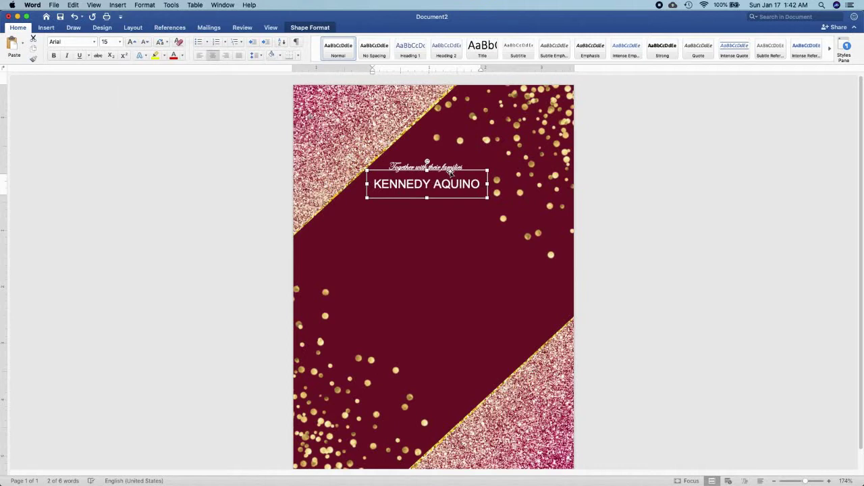
key(Up)
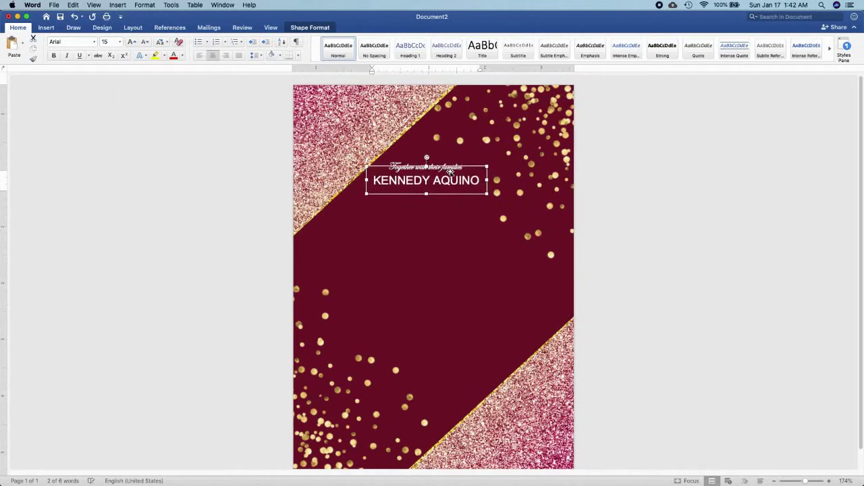
Duplicate the name box below, enter the second partner's name, and nudge it slightly left
drag(451, 184, 437, 209)
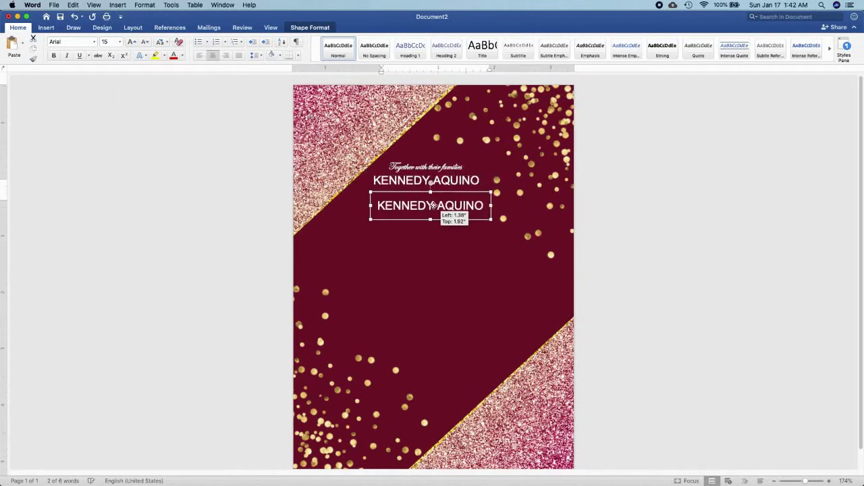
text(CASSY)
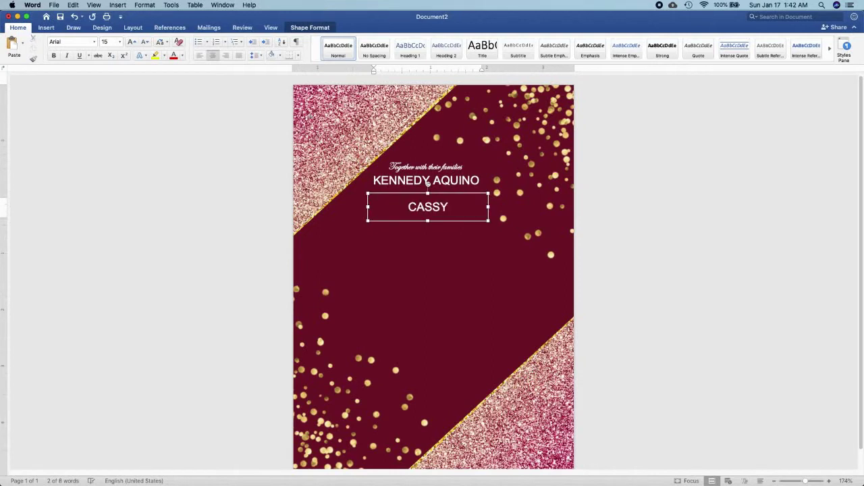
text( SORIANO)
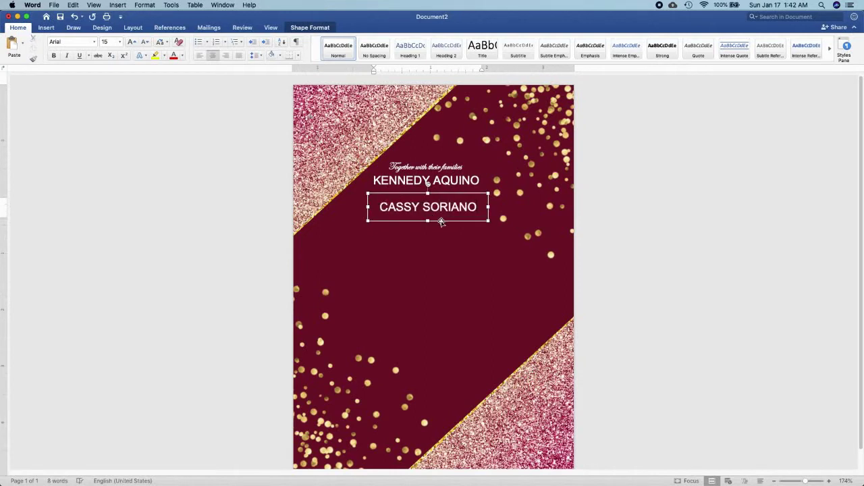
click(440, 217)
key(Left)
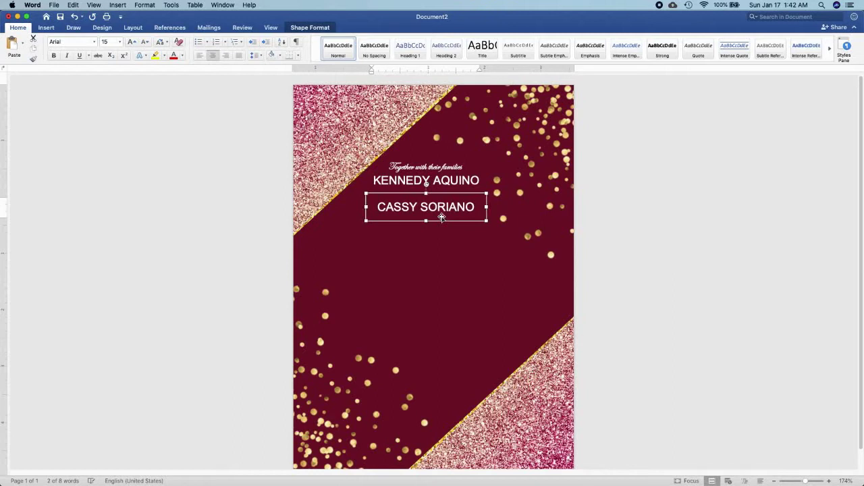
Make another copy of the name box, replace its text with 'and' in Crimson Foam script
drag(441, 216, 434, 244)
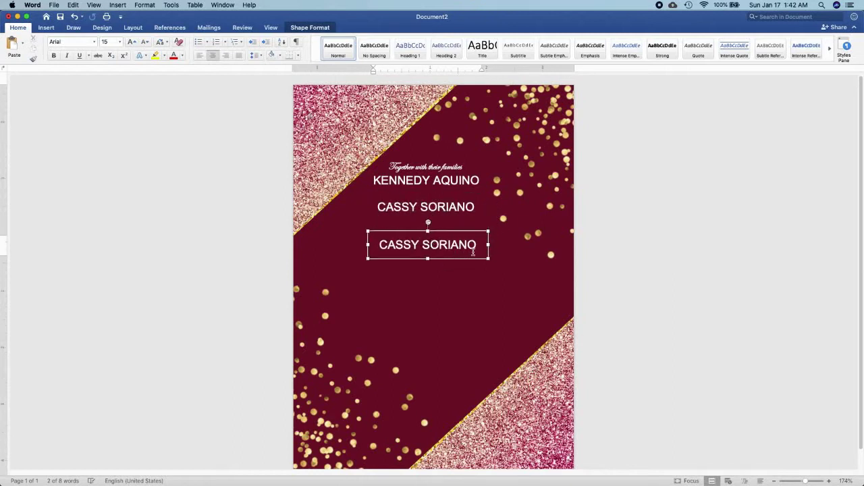
triple_click(474, 252)
text(and)
key(super+a)
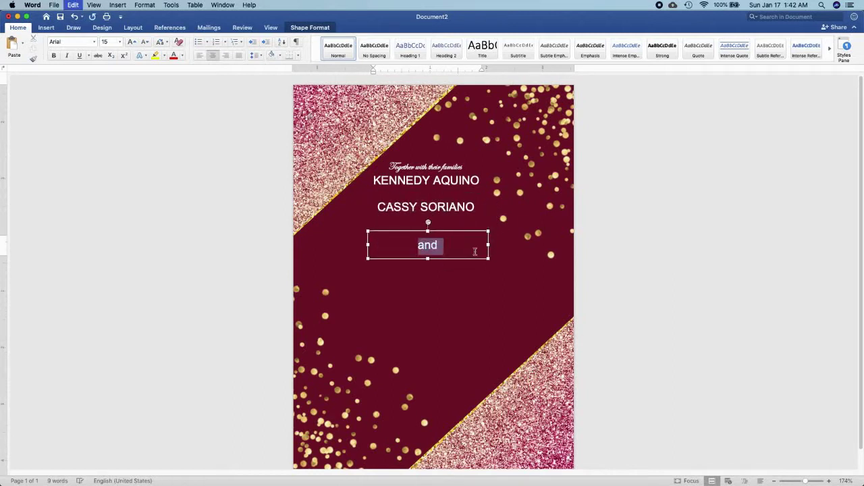
click(92, 44)
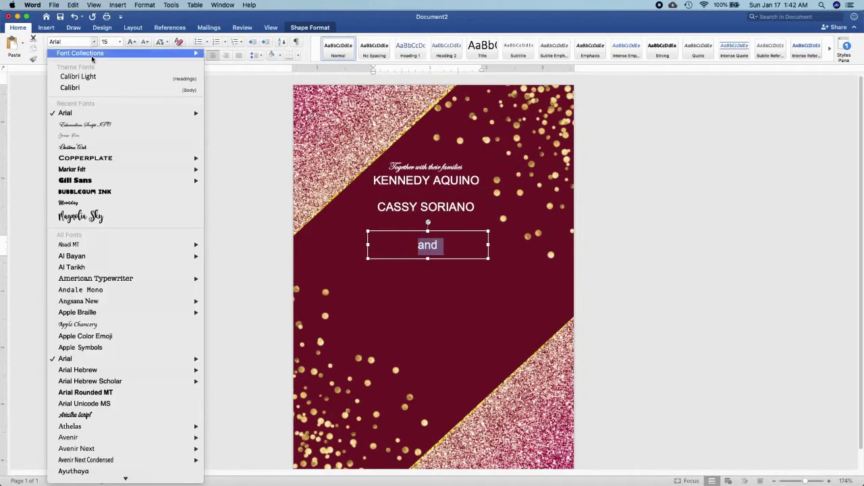
click(90, 137)
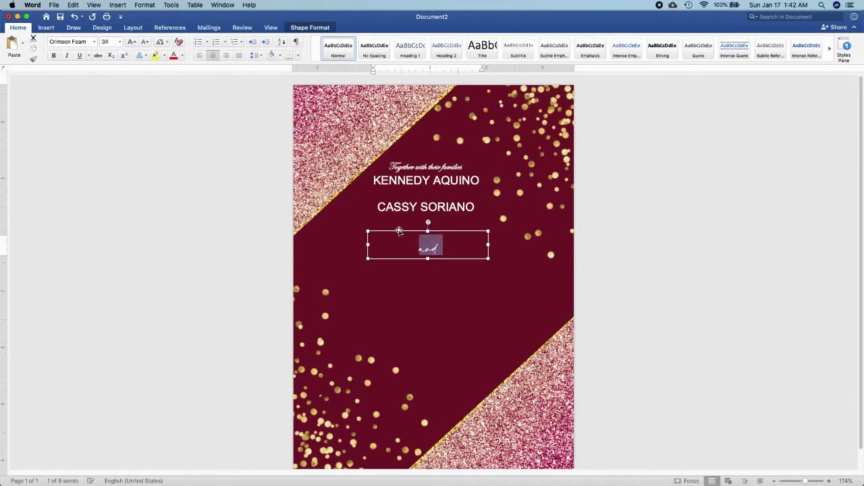
Position the 'and' box between the two names and copy the second name's box below
drag(488, 259, 450, 206)
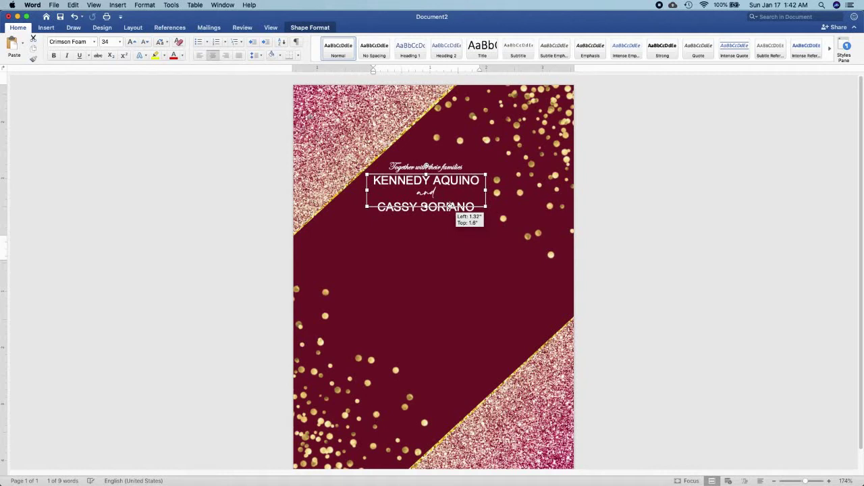
drag(450, 206, 450, 206)
click(459, 214)
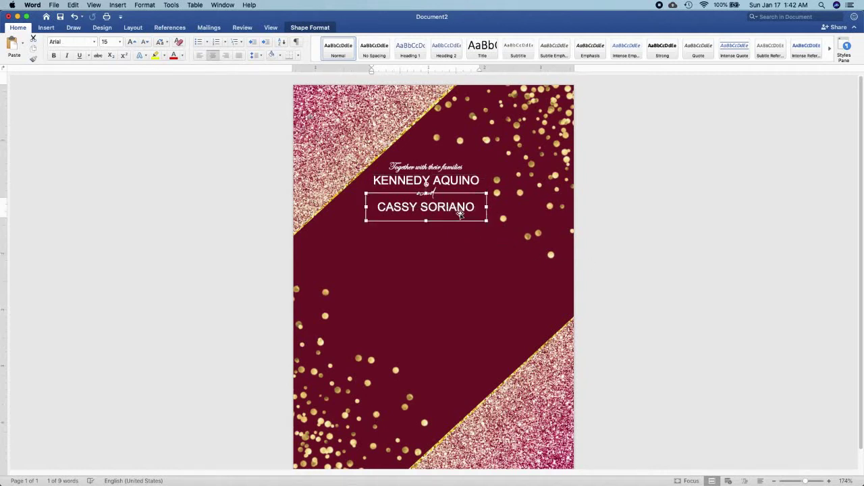
alt+drag(460, 213, 459, 252)
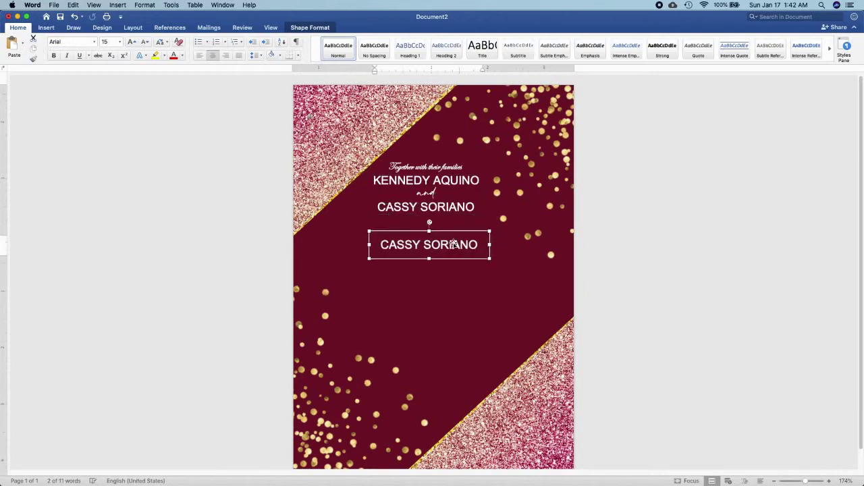
Replace the copied box's text with 'INVITE YOU TO THEIR' in Arial Narrow 9 pt, placed under the second name
scroll(453, 245, up, 5)
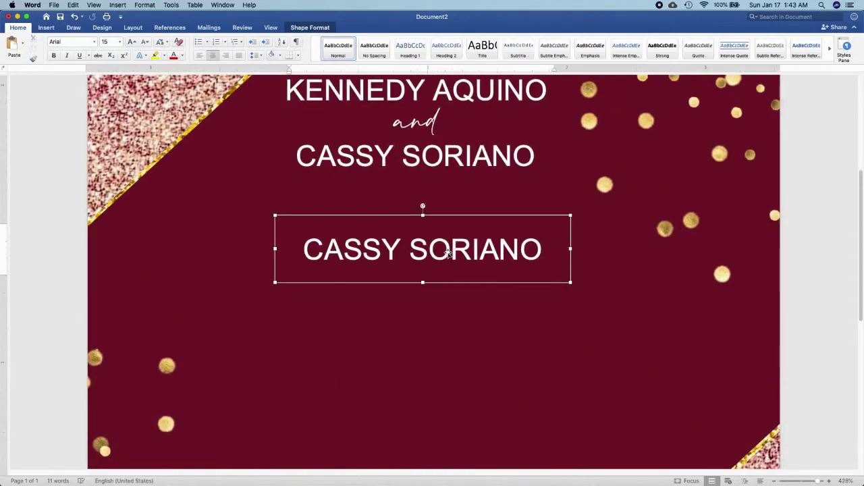
triple_click(449, 251)
text(IN)
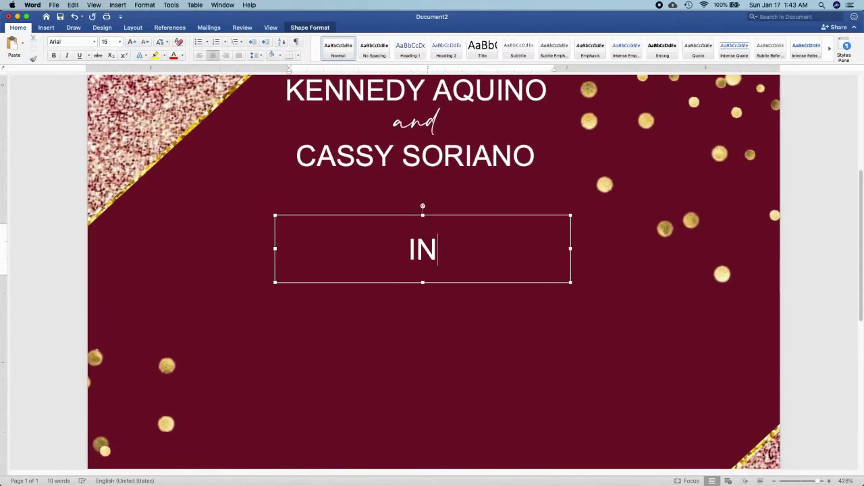
text(VITE YOU )
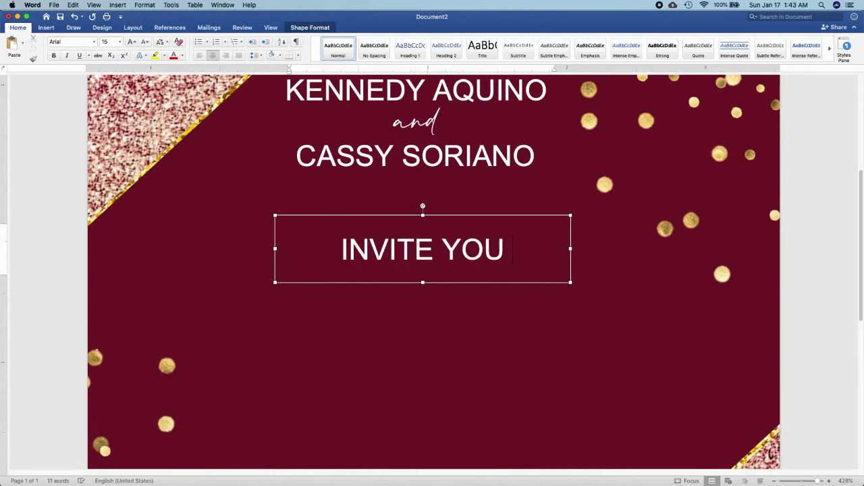
text(TO THEIR)
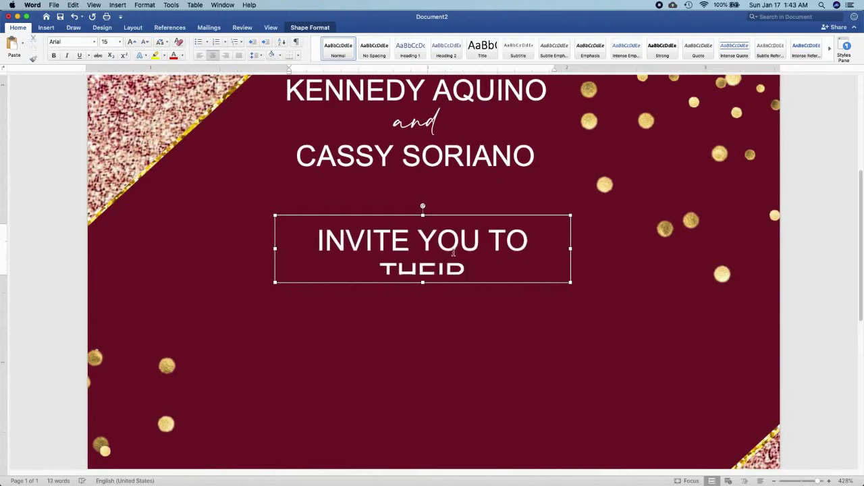
triple_click(450, 251)
click(94, 42)
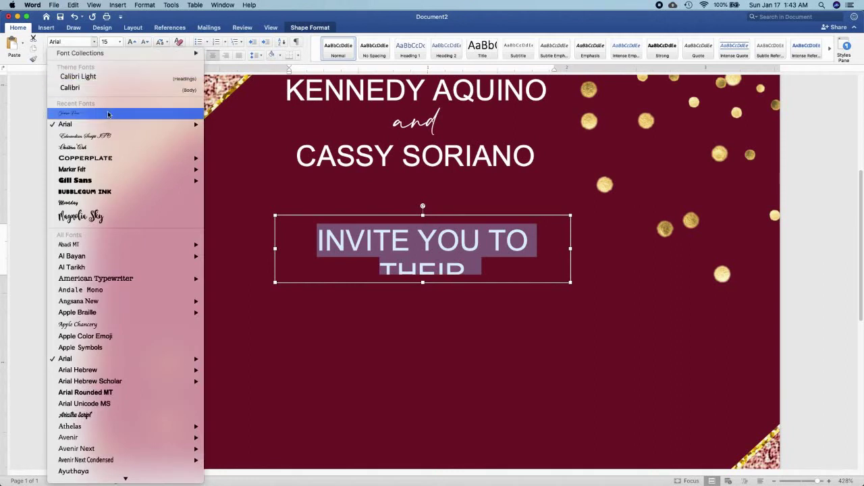
mouse_move(110, 124)
click(245, 147)
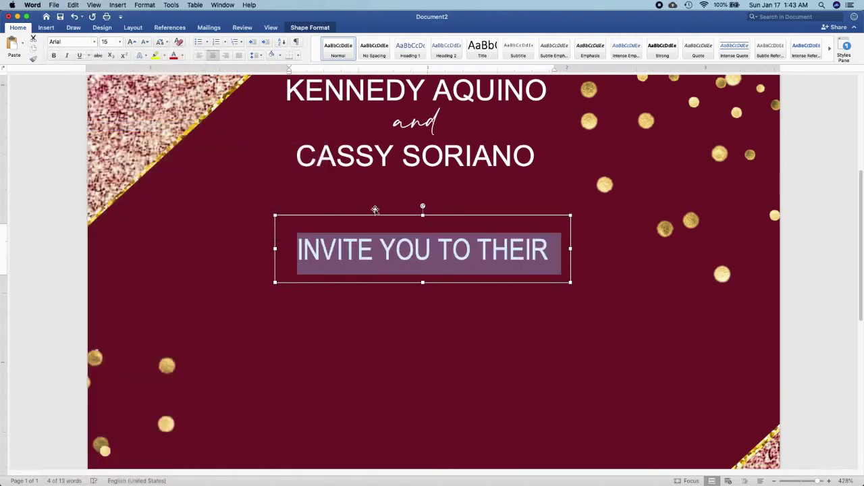
key(super+shift+comma)
key(super+shift+comma)
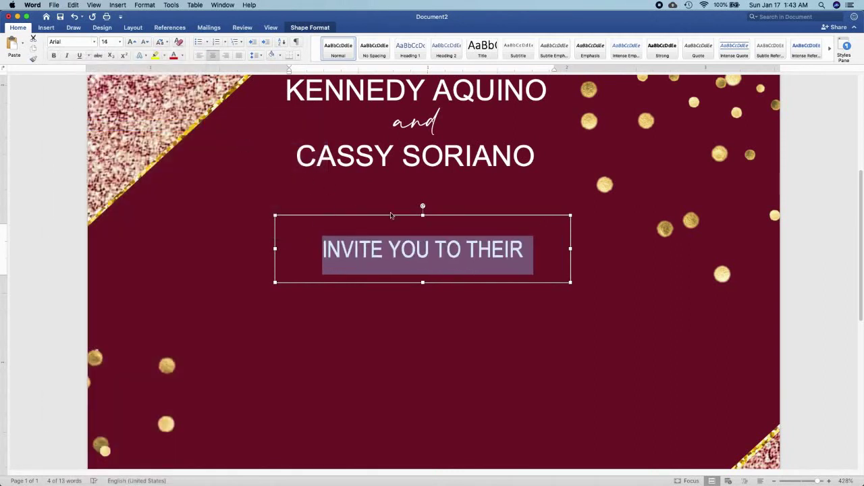
key(super+shift+comma)
key(super+shift+comma)
key(super+shift+comma)
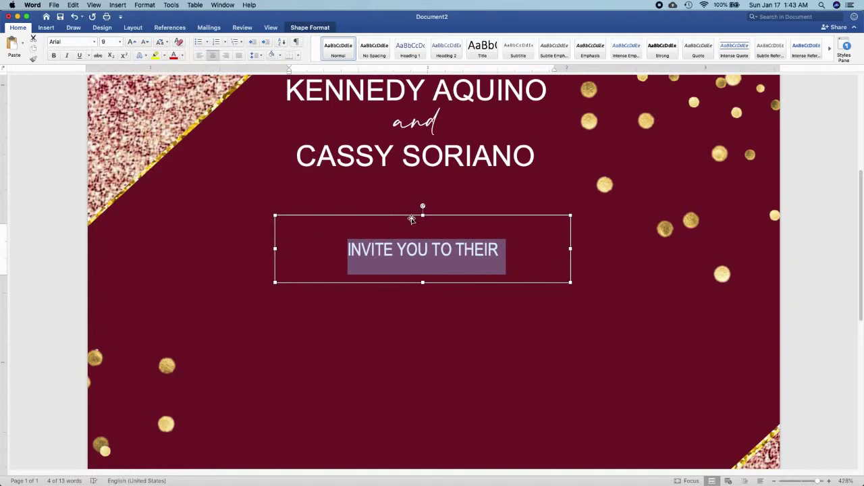
mouse_move(411, 220)
mouse_down()
mouse_move(401, 126)
mouse_move(448, 255)
mouse_up()
Change the copied script 'and' box's text to 'Wedding'
click(399, 125)
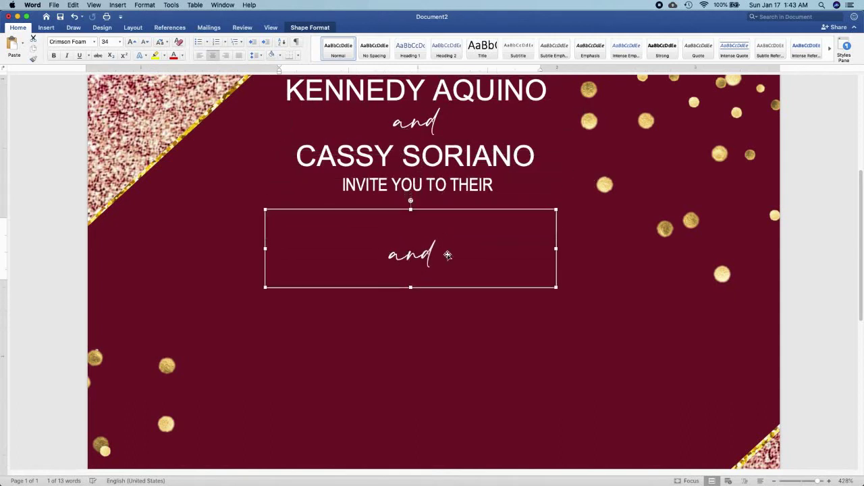
double_click(453, 254)
text(WEDD)
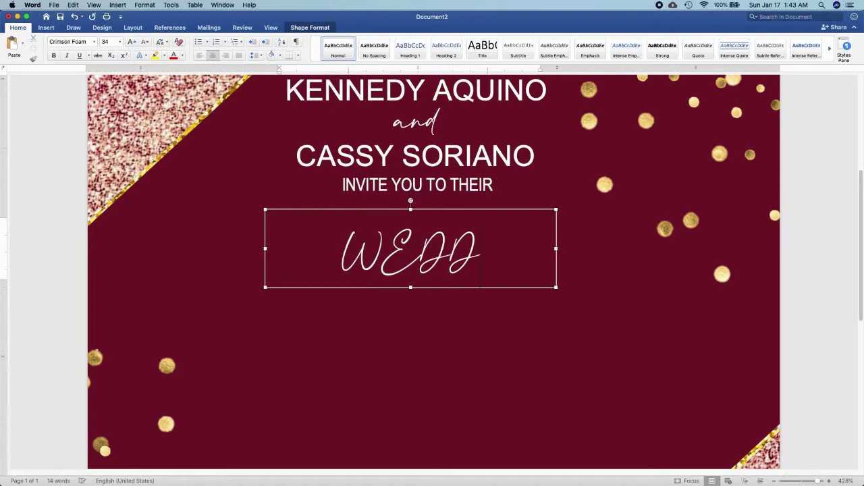
key(BackSpace)
key(BackSpace)
key(BackSpace)
text(edd)
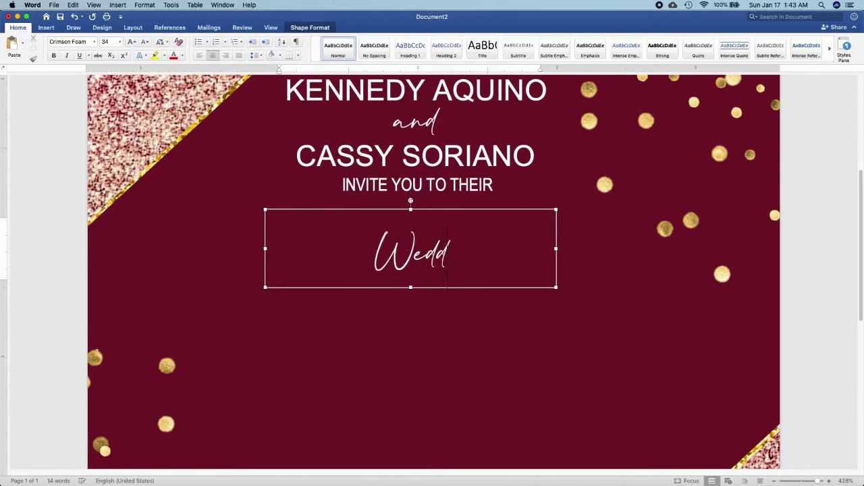
text(ing)
scroll(506, 251, down, 5)
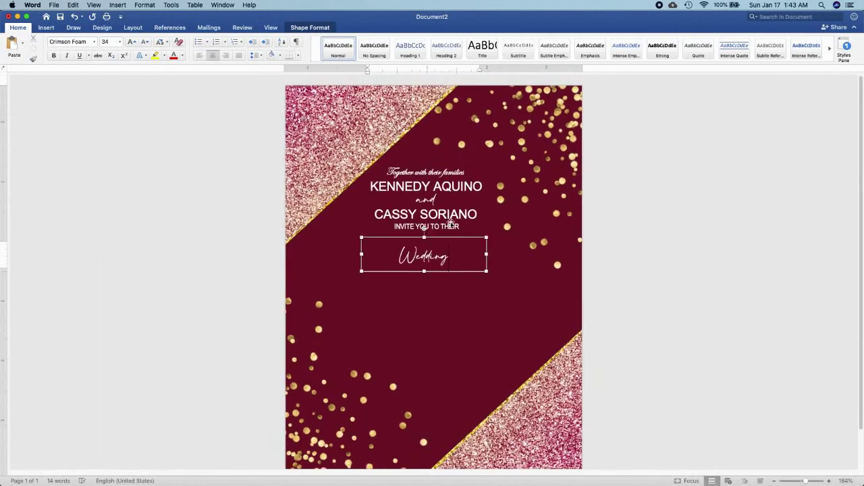
Widen the Wedding box, raise the font to 142 pt, stretch it taller and move it under the names
drag(488, 273, 568, 323)
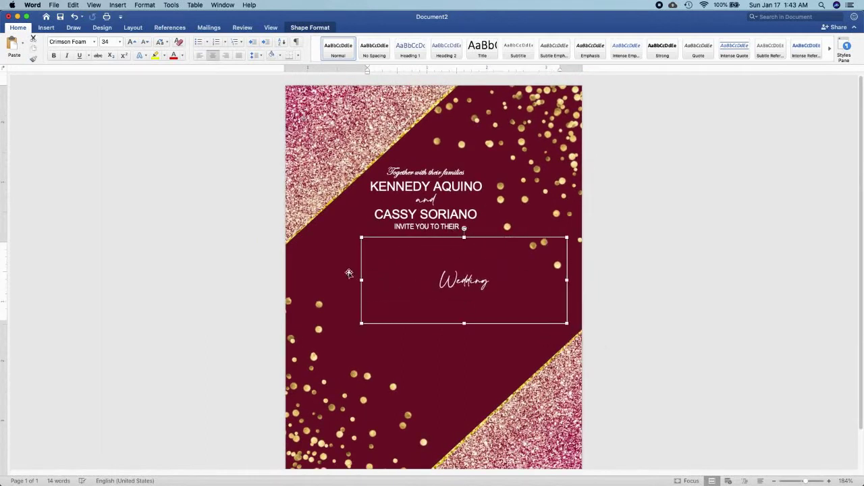
drag(360, 281, 307, 281)
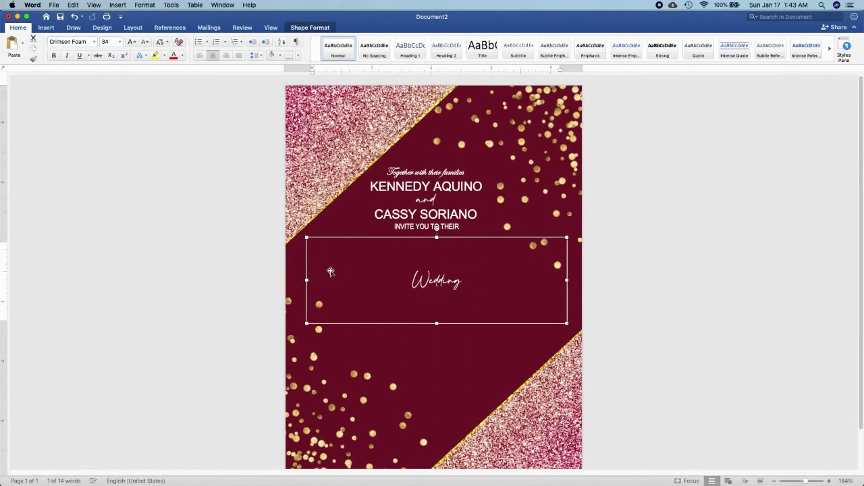
key(super+bracketright)
key(super+bracketright)
key(super+bracketright)
key(super+bracketright)
key(super+bracketright)
key(super+bracketright)
key(super+bracketright)
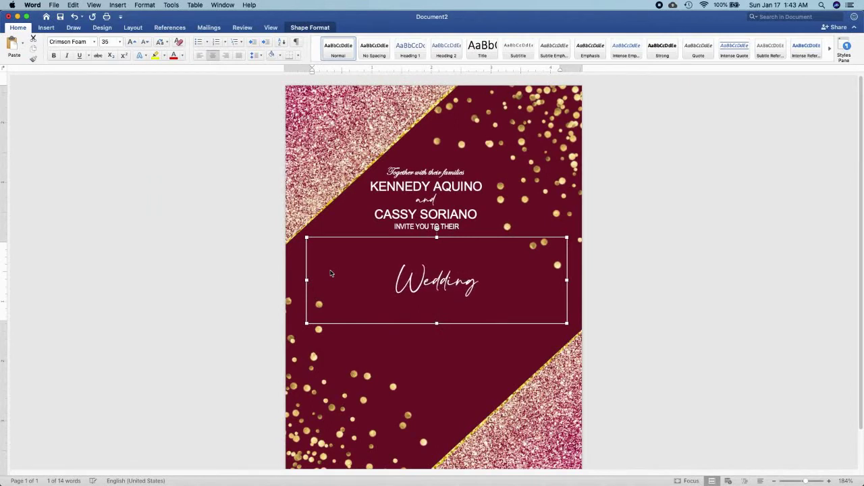
key(super+bracketright)
key(super+bracketright)
key(super+bracketright)
key(super+bracketright)
key(super+bracketright)
key(super+bracketright)
key(super+bracketright)
key(super+bracketright)
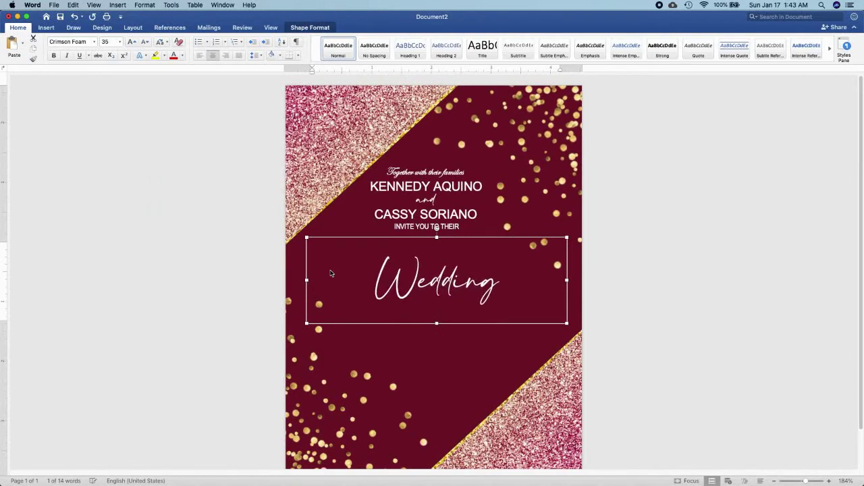
key(super+bracketright)
key(super+bracketright)
key(super+bracketright)
key(super+bracketright)
key(super+bracketright)
key(super+bracketright)
key(super+bracketright)
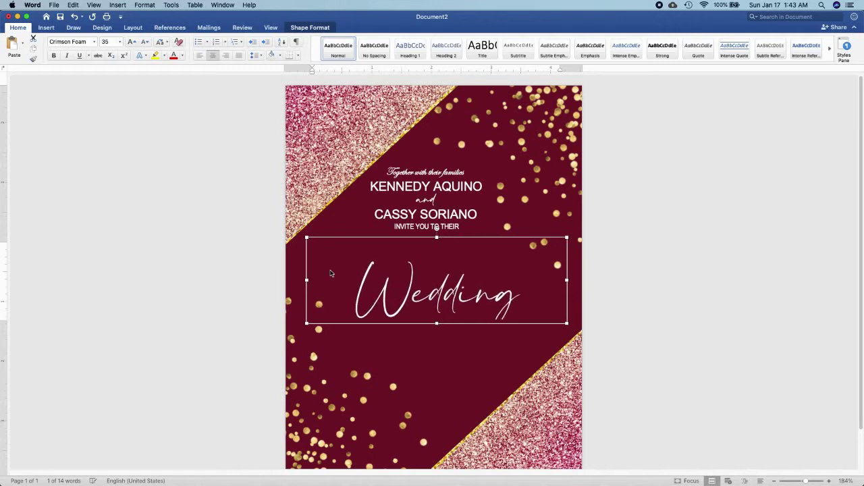
key(super+bracketright)
key(super+bracketright)
key(super+bracketright)
key(super+bracketright)
key(super+bracketright)
key(super+bracketright)
key(super+bracketright)
key(super+bracketright)
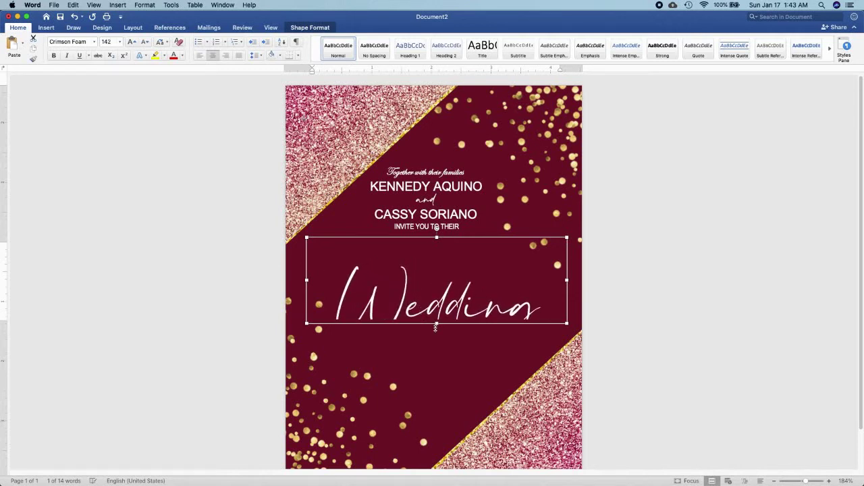
drag(436, 326, 436, 352)
drag(437, 319, 437, 286)
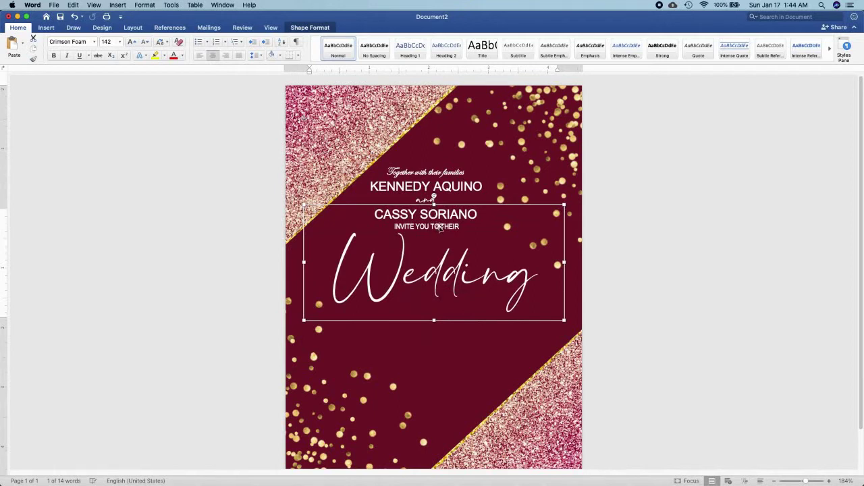
Set the names box to Bring in Front of Text from the Layout arrangement options
drag(440, 229, 439, 252)
click(456, 228)
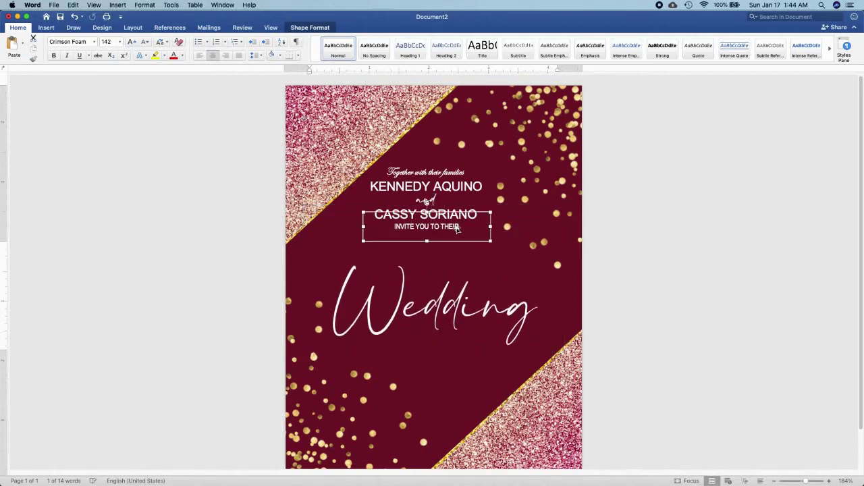
click(133, 27)
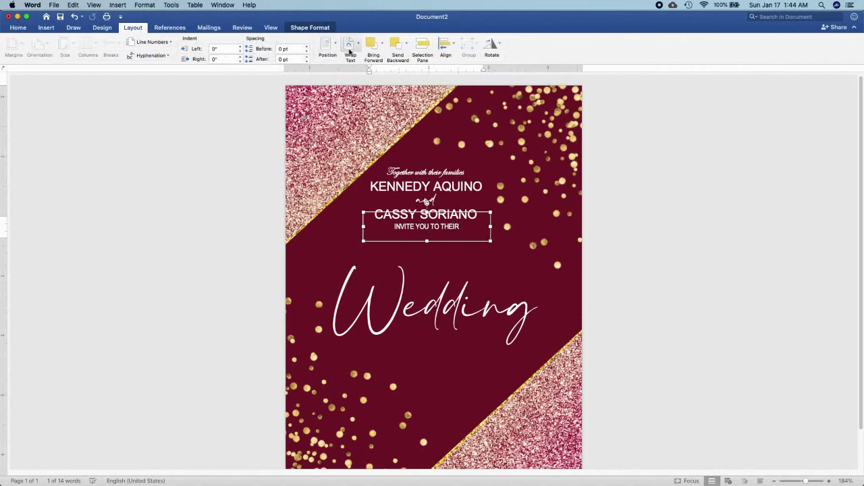
click(383, 44)
click(412, 81)
Reposition the Wedding text box on the page below the names
click(433, 281)
drag(432, 281, 430, 263)
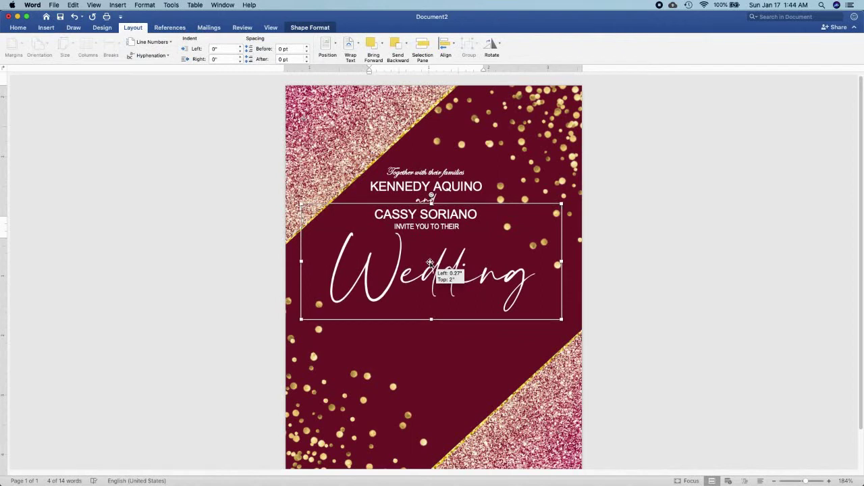
drag(430, 263, 430, 262)
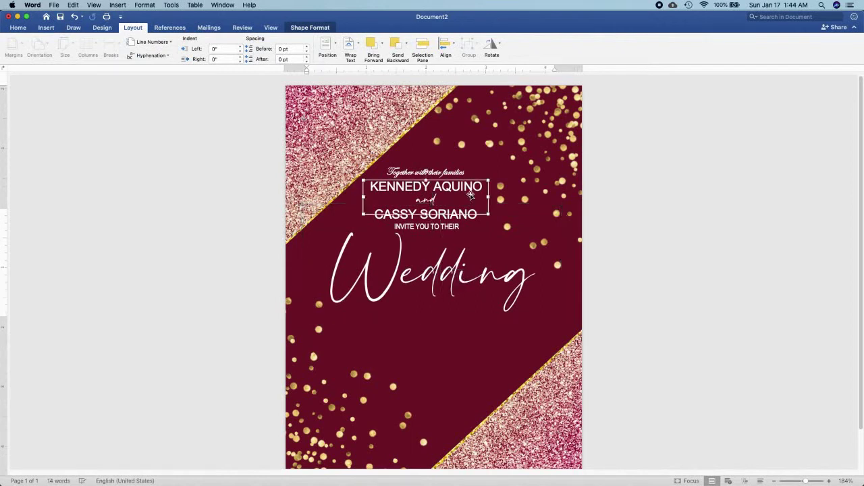
click(471, 196)
click(460, 223)
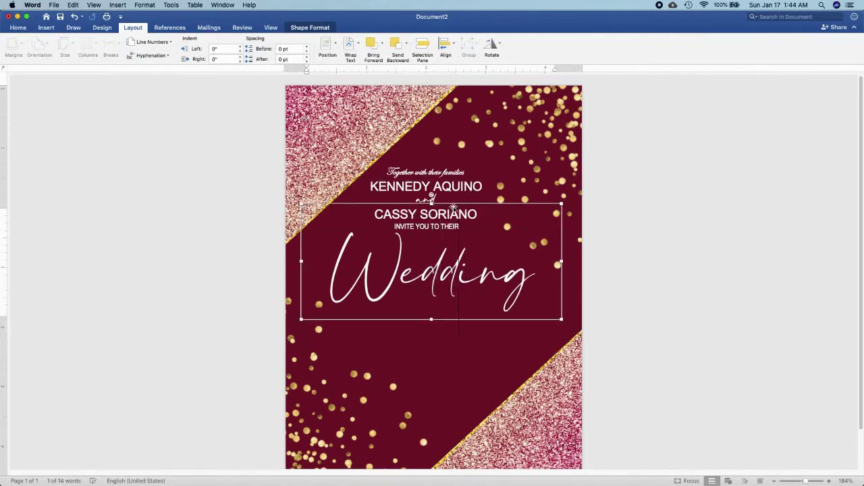
drag(454, 208, 455, 243)
Place a copy of the 'INVITE YOU TO THEIR' box below Wedding and move Wedding back up
click(450, 229)
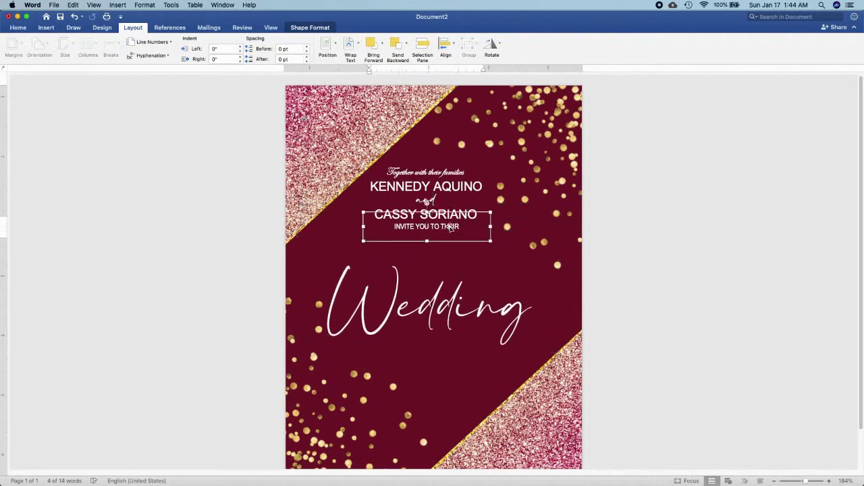
drag(451, 229, 457, 341)
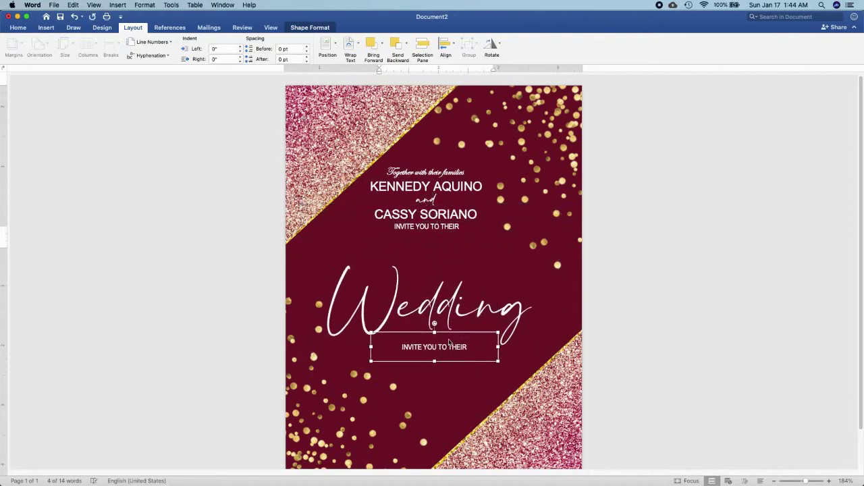
drag(461, 307, 460, 274)
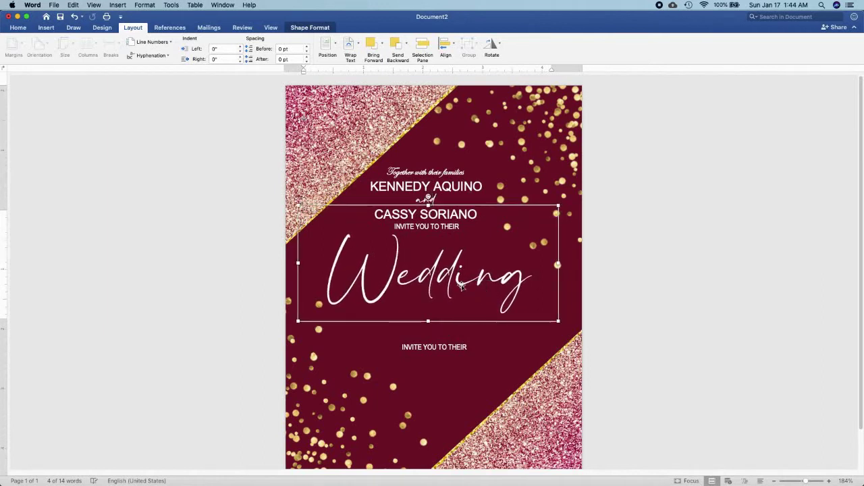
Enlarge the copied box and replace its text with 'SUNDAY, FEBRUARY 14, 2021' and '10:00 IN THE MORNING'
click(449, 348)
scroll(447, 347, up, 5)
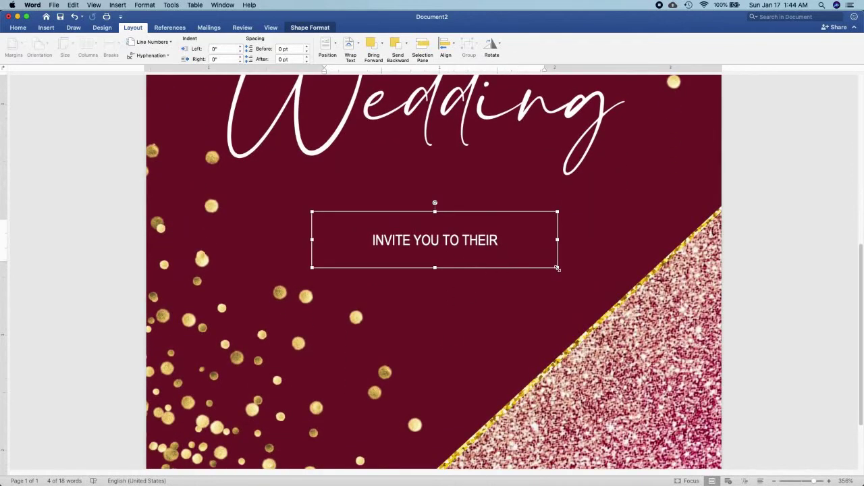
drag(558, 269, 591, 372)
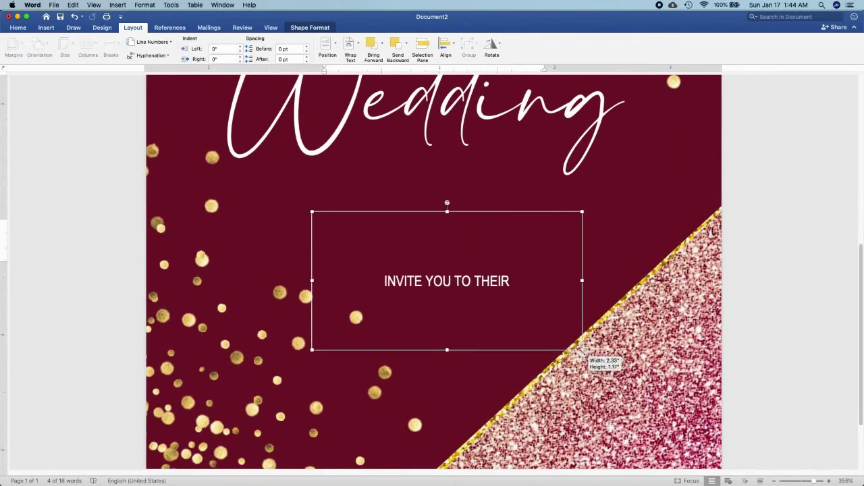
triple_click(514, 292)
text(SUND)
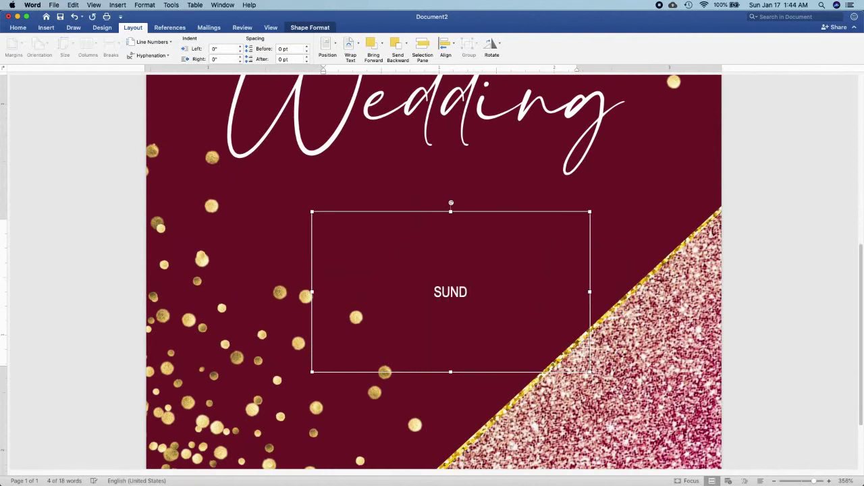
text(AY, FEBRU)
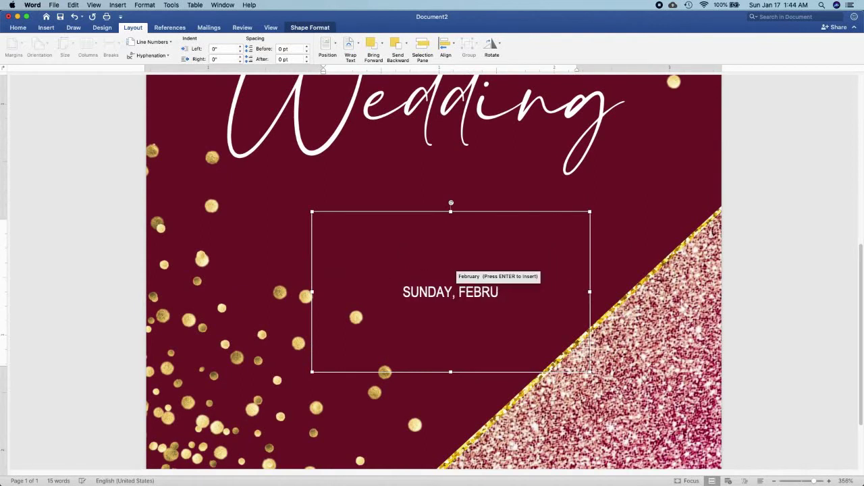
text(ARY 14)
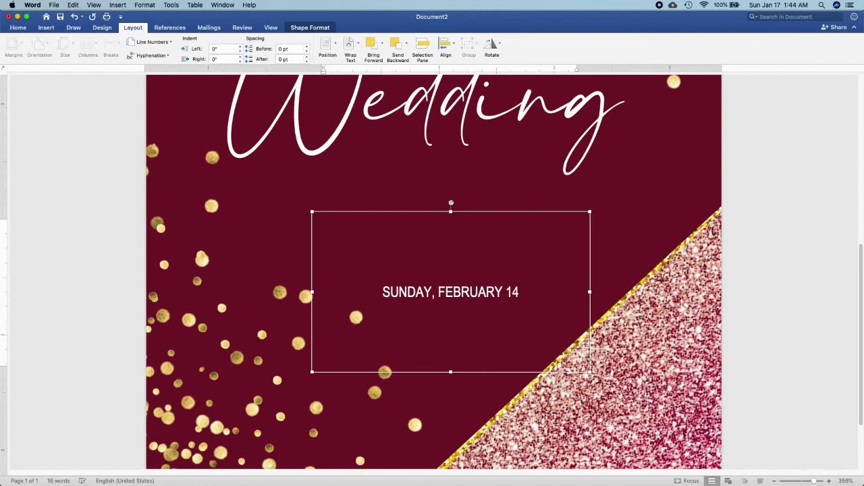
text(, 2021)
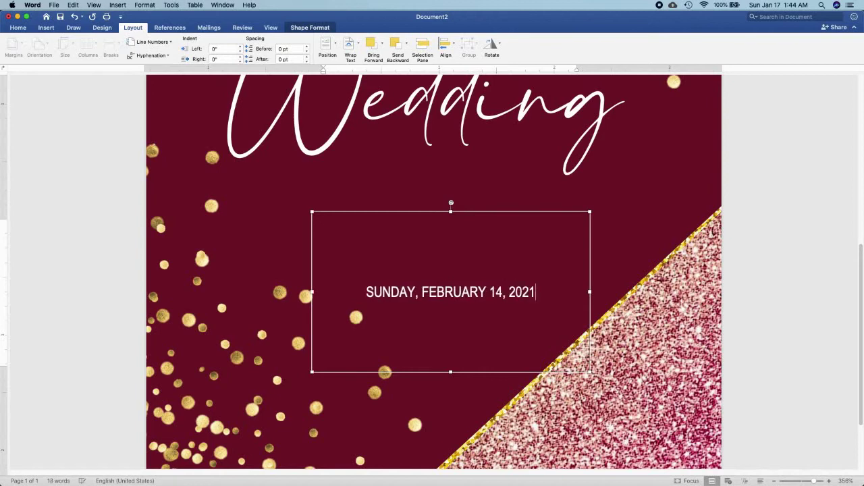
key(Return)
text(AT)
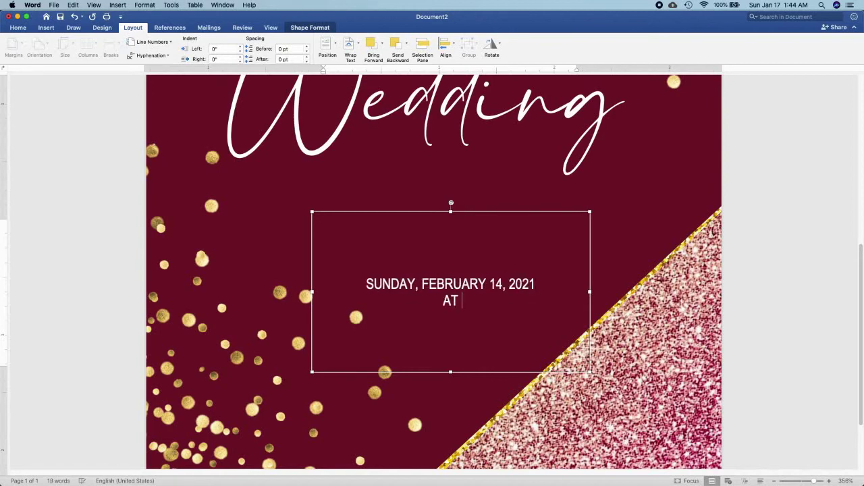
text(10:00 )
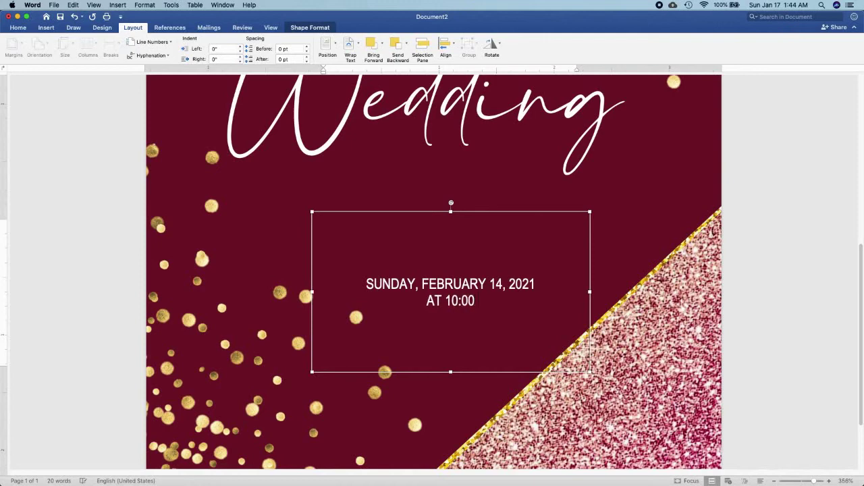
text(IN THE MO)
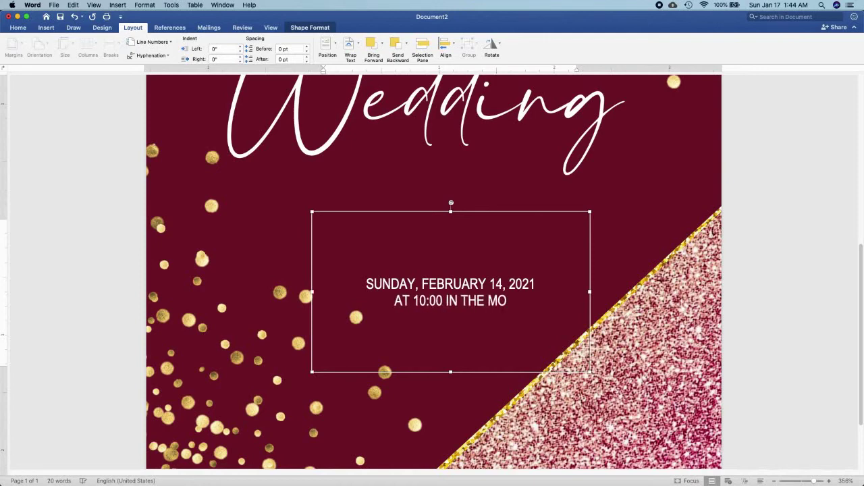
text(RNING)
Add lines for the wedding place, 'JOHN THE EVANGELIST CATHEDRAL', and 'Reception will follow'
key(Return)
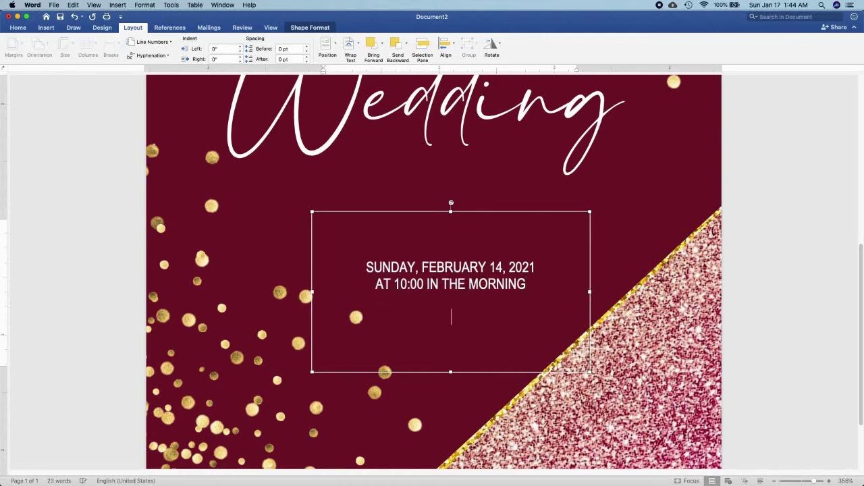
text(WEDDIN)
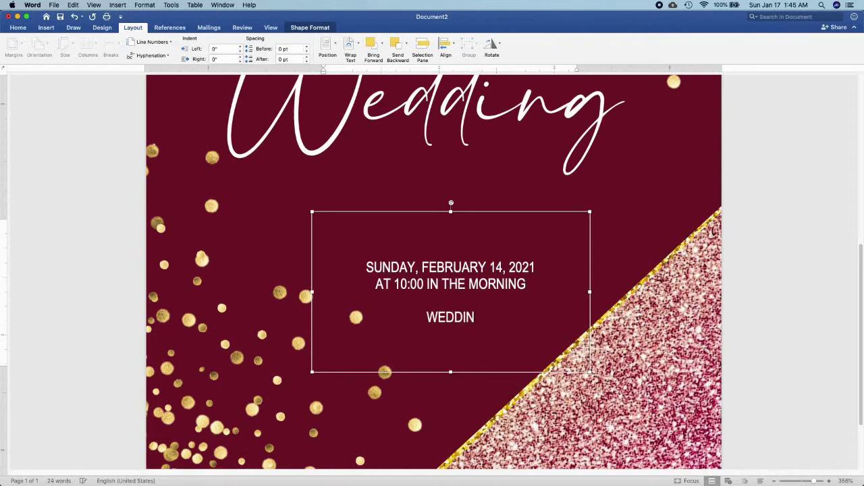
text(G PLACE)
key(Return)
text(ST.)
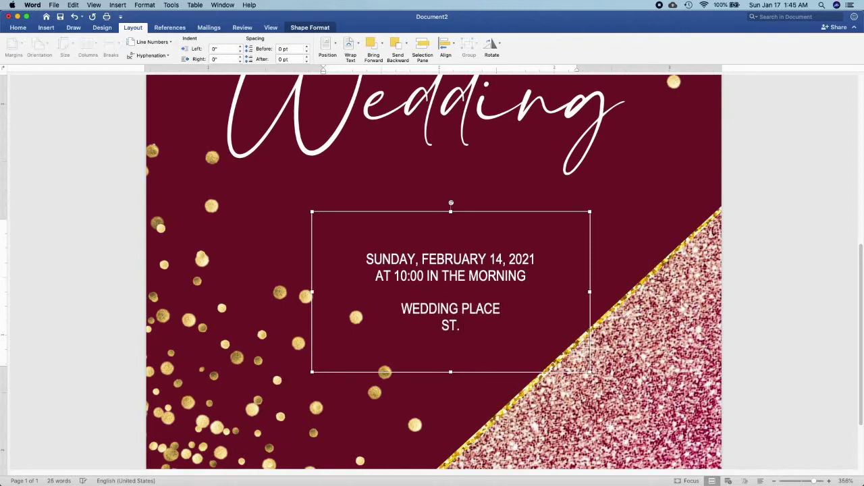
text(JOHN T)
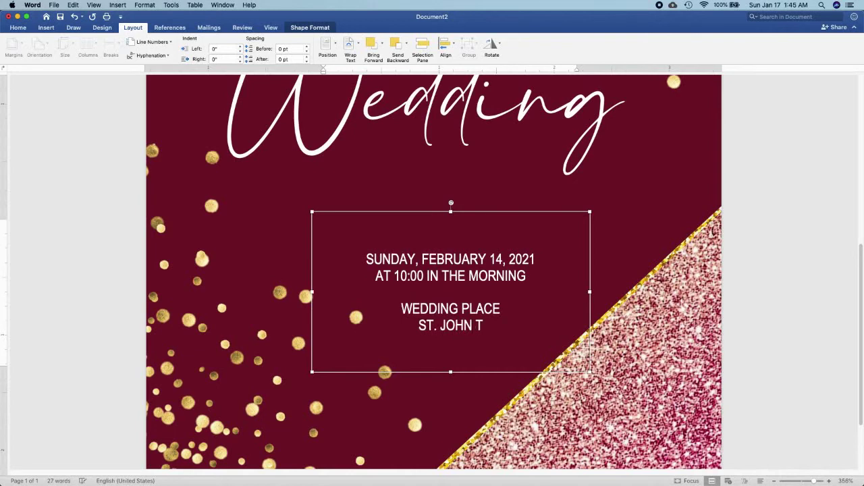
text(HE EVANGE;)
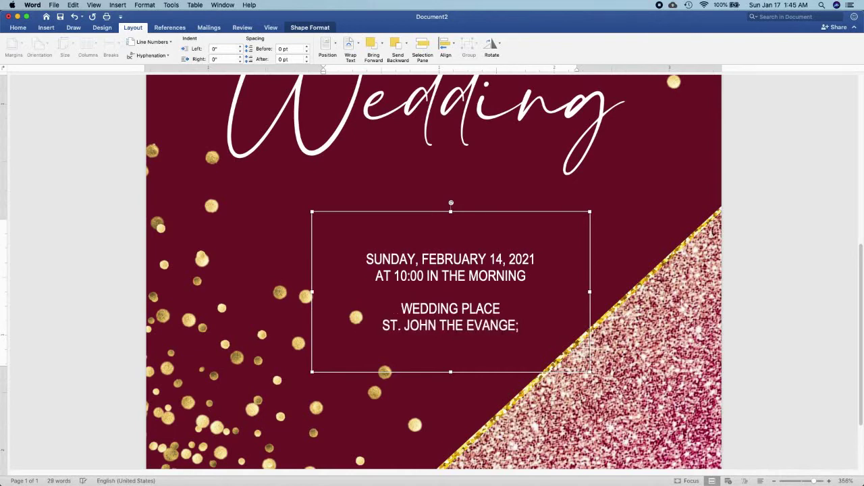
key(BackSpace)
text(LIST CATHED)
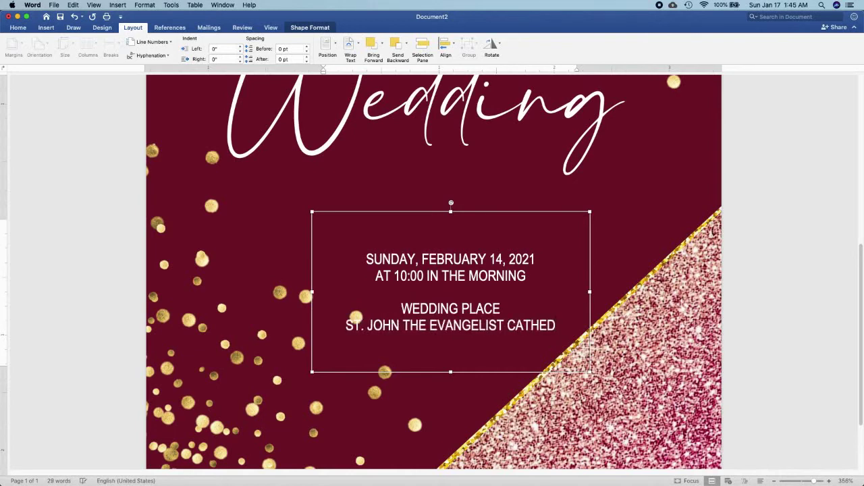
text(RAL)
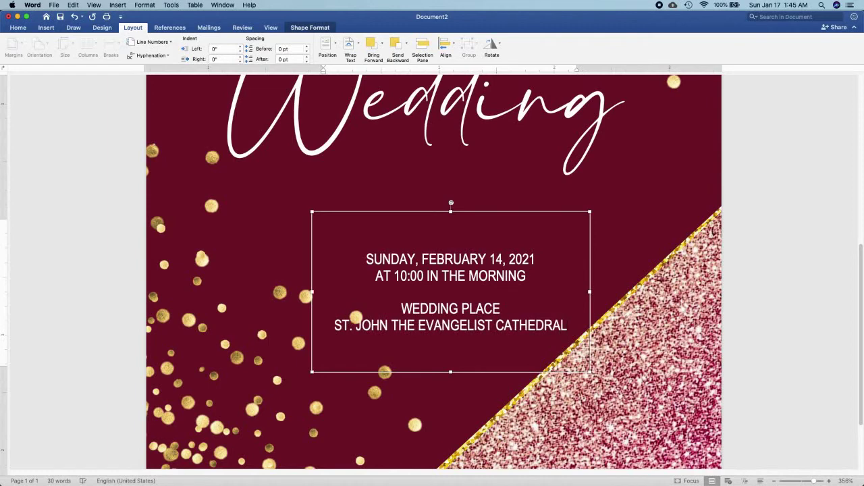
key(Return)
key(Return)
text(Re)
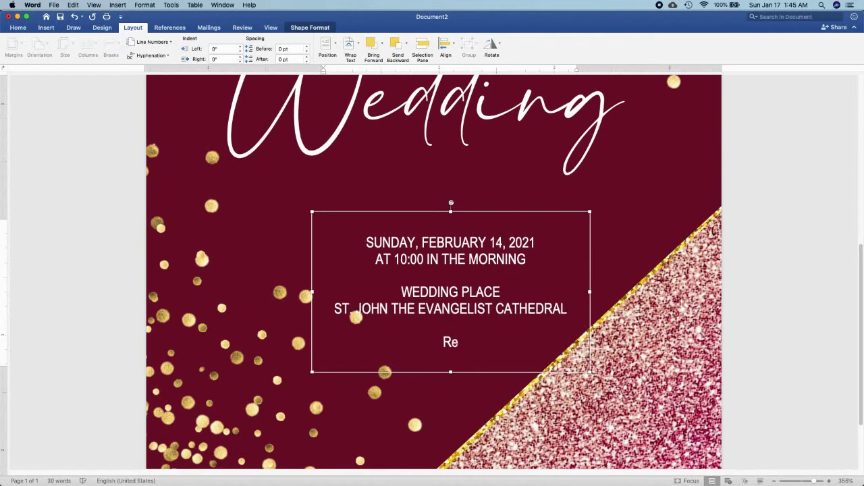
text(ception w)
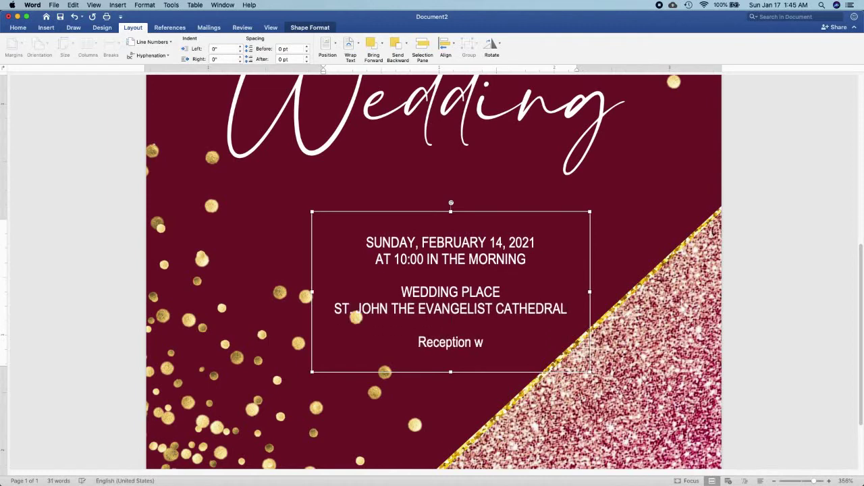
text(ill follow)
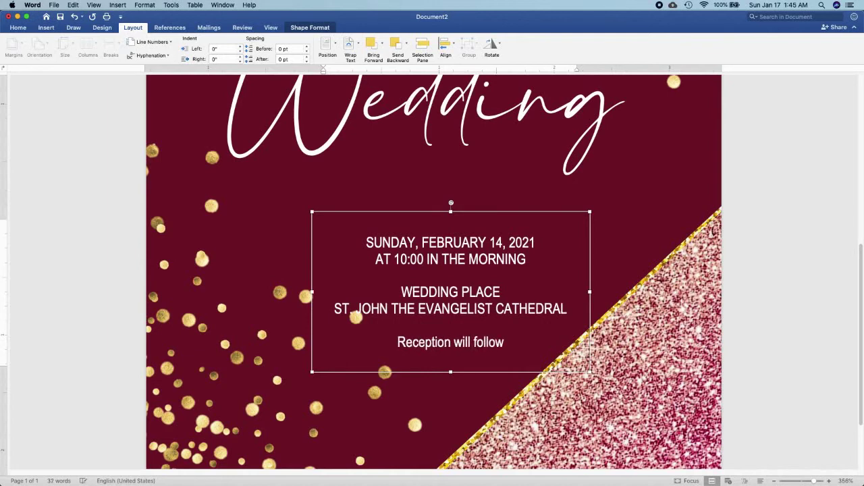
Set the 'Reception will follow' line to Edwardian Script and enlarge it to 12 pt
triple_click(433, 343)
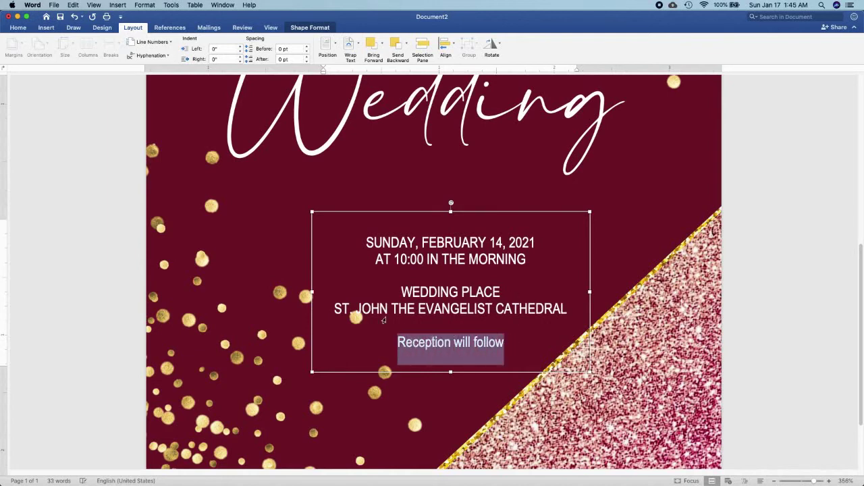
click(18, 27)
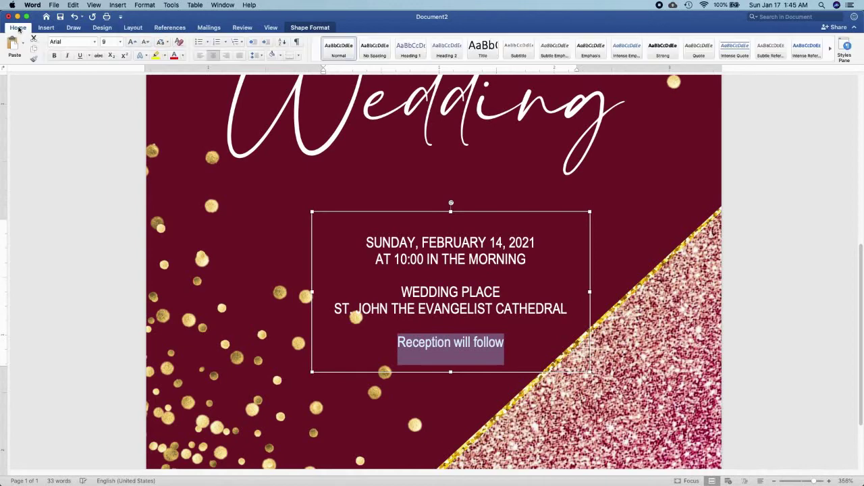
click(95, 42)
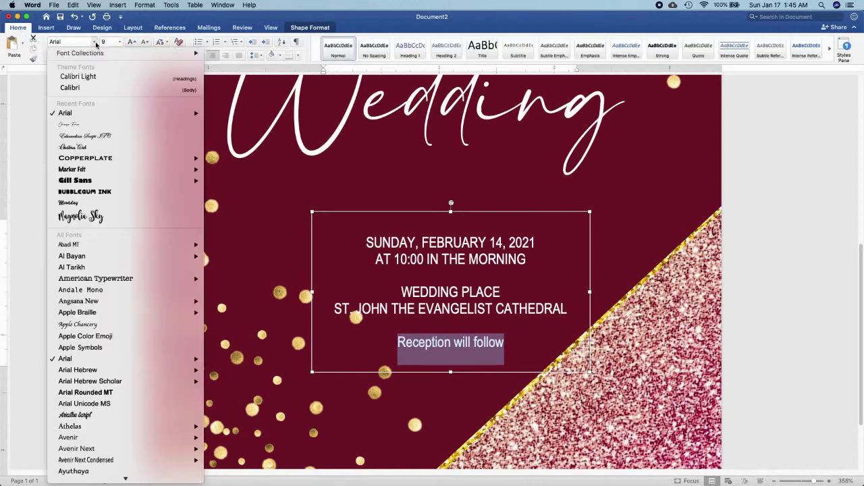
click(95, 136)
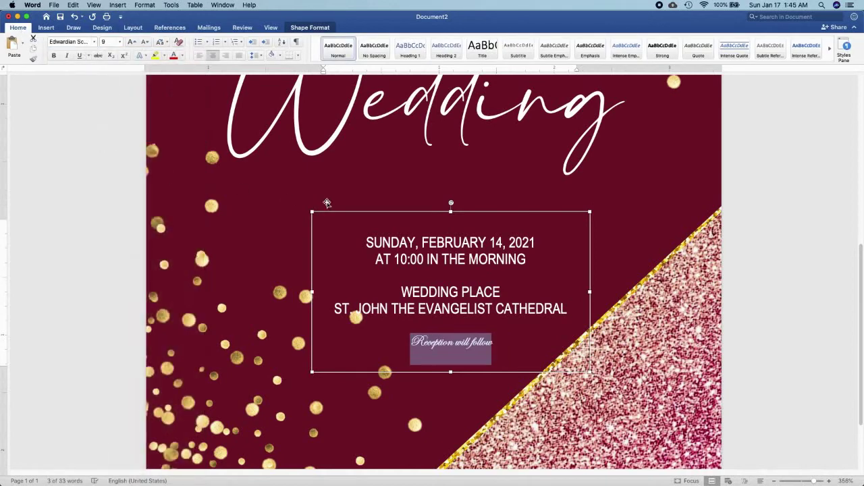
key(super+bracketright)
key(super+bracketright)
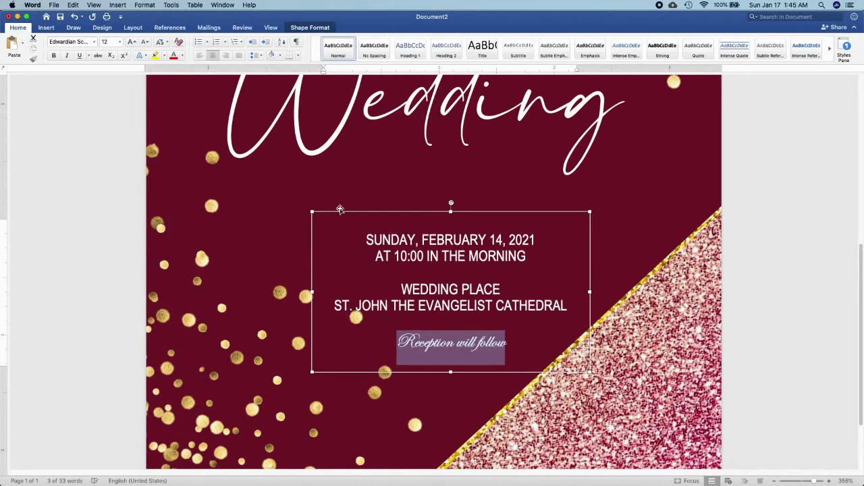
Move the details box up closer to Wedding and delete 'will' from the reception line
drag(340, 209, 312, 164)
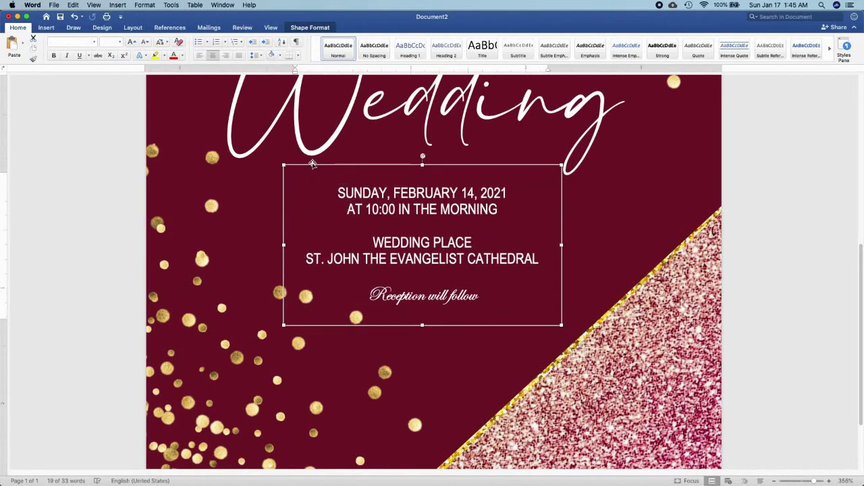
scroll(313, 164, down, 2)
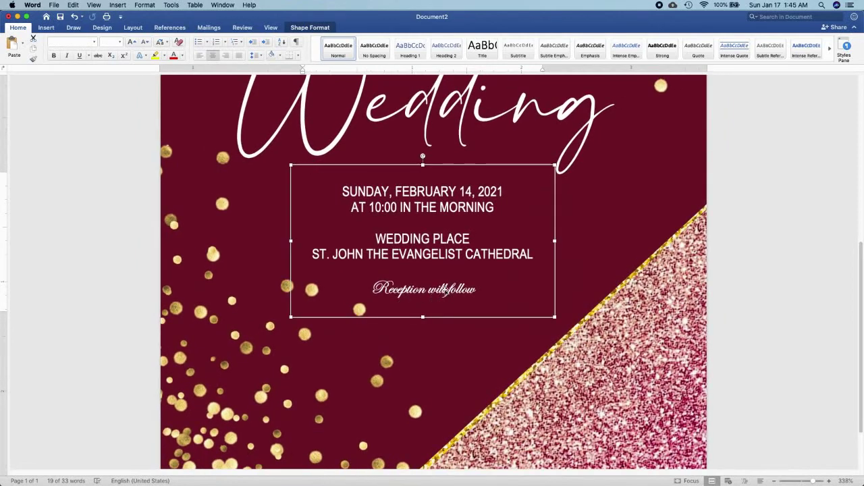
click(445, 289)
scroll(446, 289, up, 5)
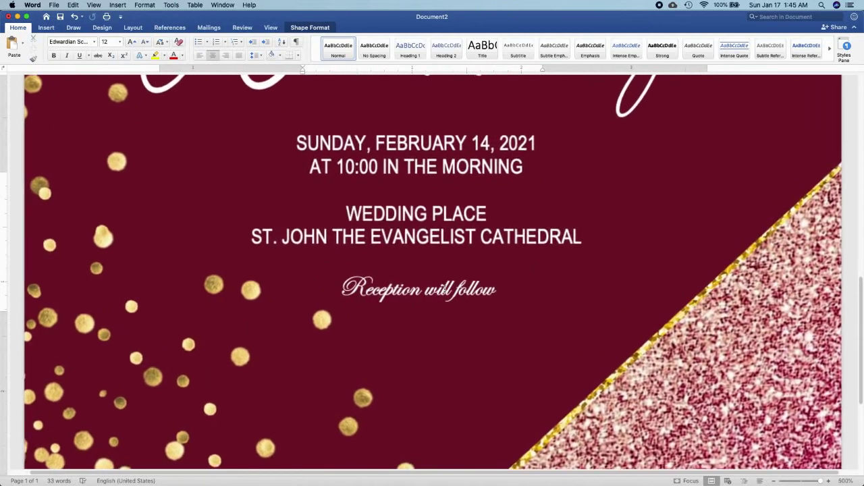
scroll(445, 287, down, 1)
key(BackSpace)
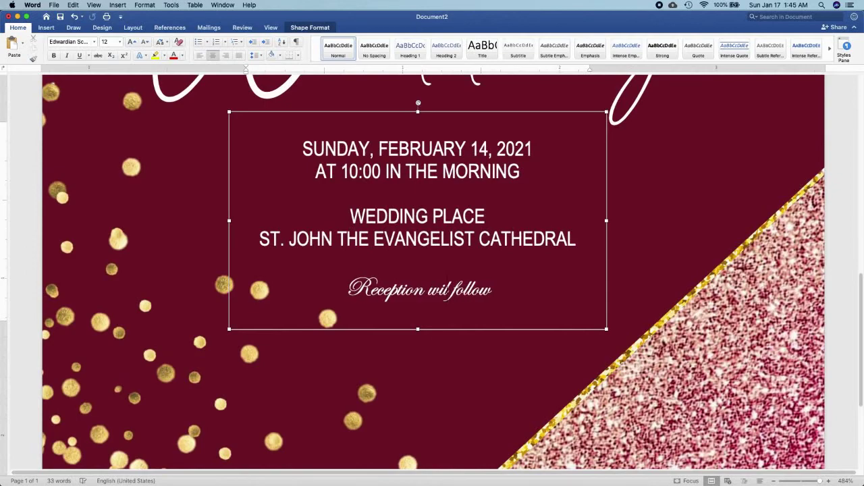
key(BackSpace)
key(BackSpace)
key(BackSpace)
Finish rewording the closing line to 'Reception to follow' and view the whole page
text(to)
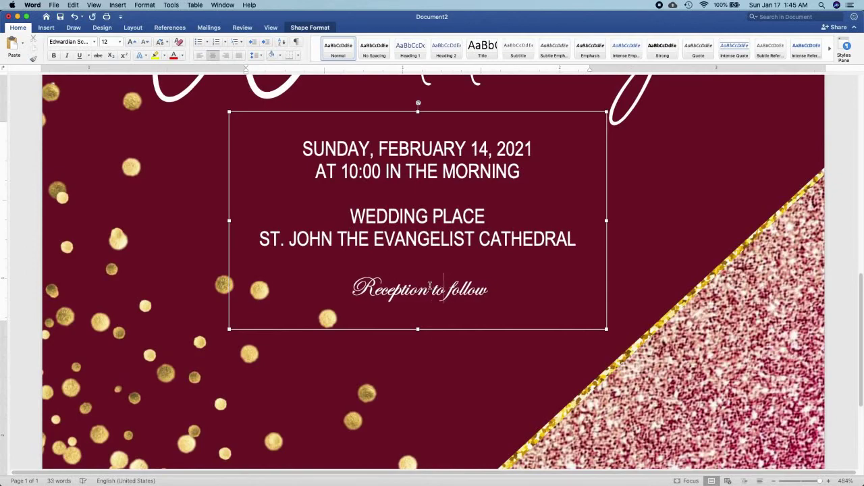
click(655, 358)
scroll(655, 358, down, 3)
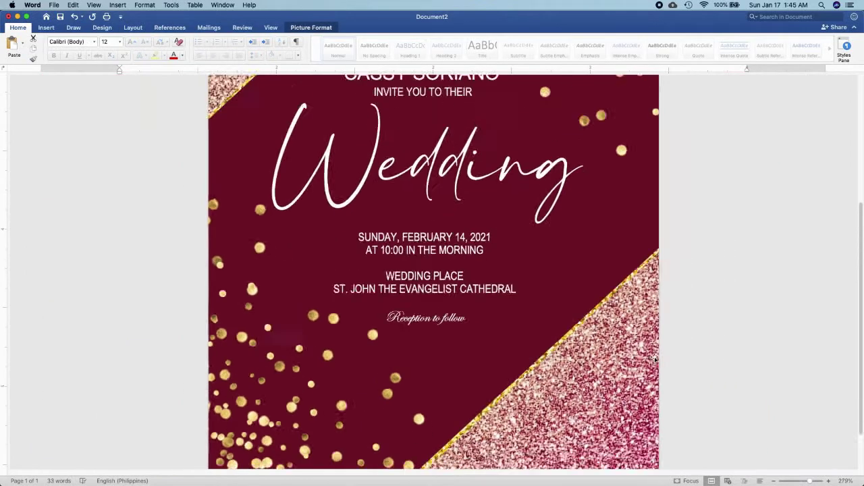
scroll(655, 359, down, 2)
scroll(655, 358, down, 2)
scroll(655, 358, down, 1)
scroll(655, 359, up, 1)
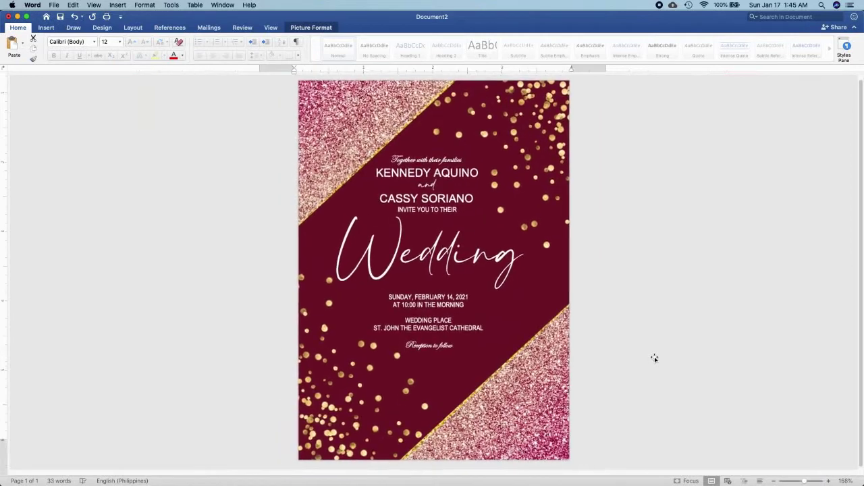
Nudge the date and venue box slightly with the arrow keys
click(435, 313)
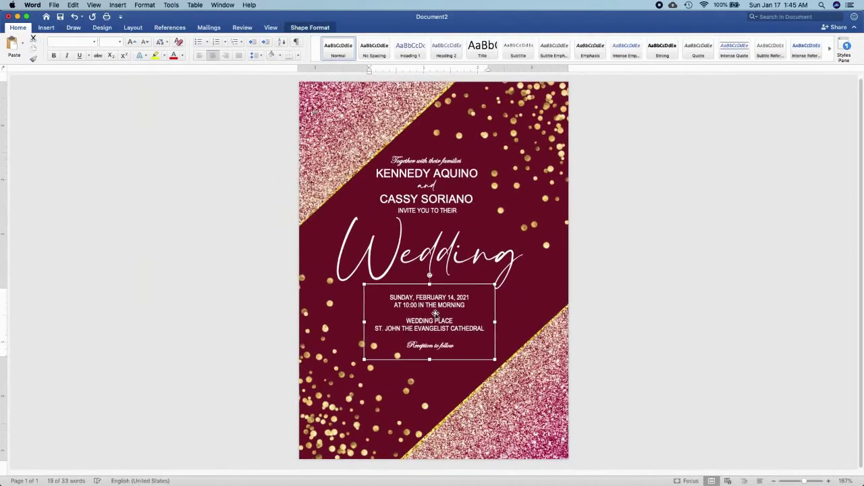
key(Up)
key(Up)
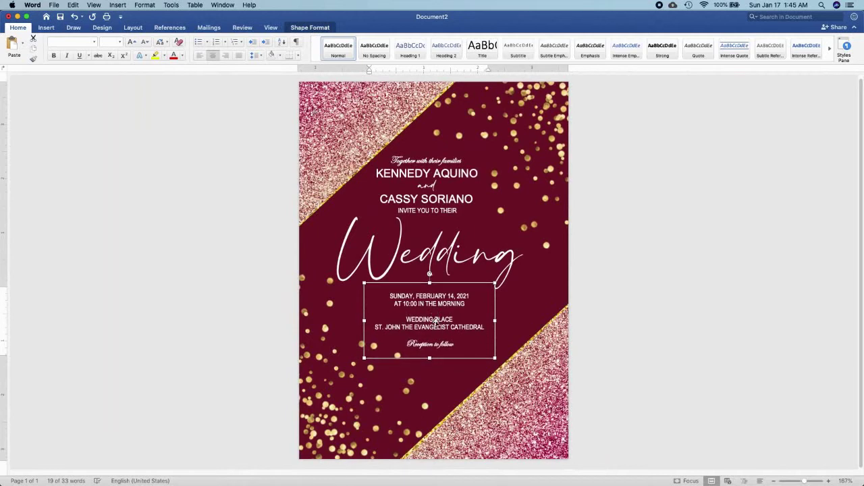
key(Down)
key(Down)
key(Down)
key(Down)
click(418, 266)
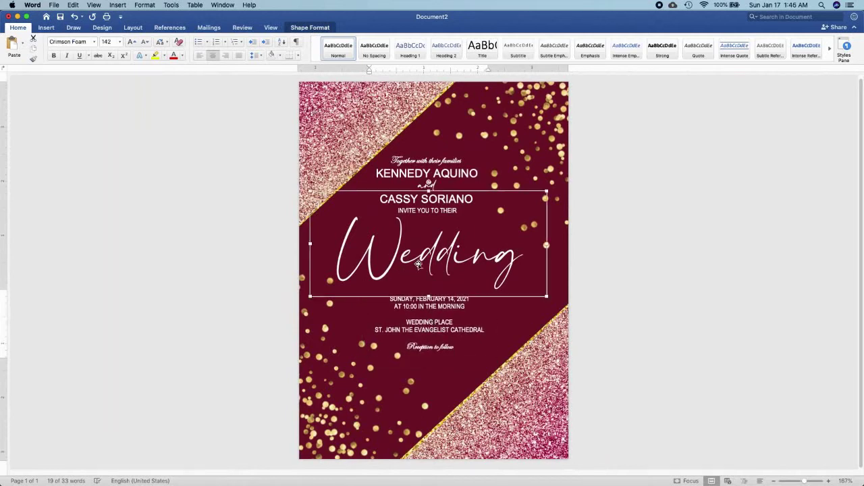
key(Down)
key(Down)
key(Down)
key(Down)
key(Down)
key(Down)
key(Down)
key(Down)
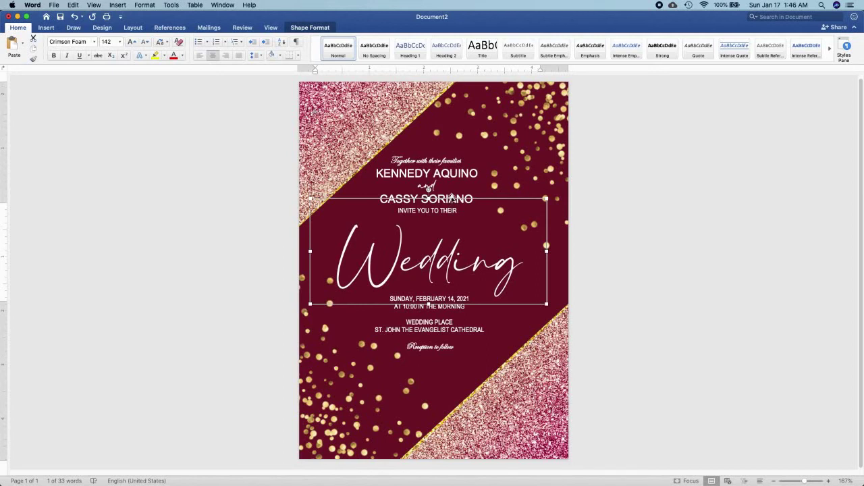
Reposition the Wedding title so it sits above the date lines, clear of them
drag(451, 196, 447, 233)
click(448, 212)
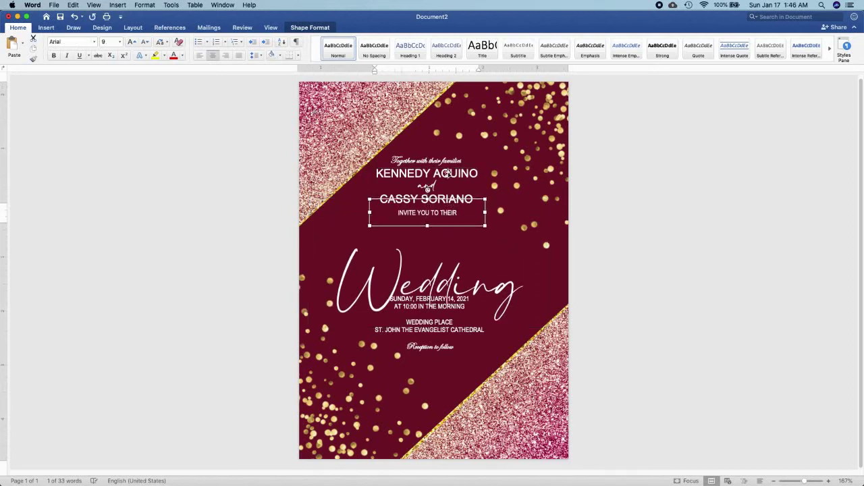
click(447, 172)
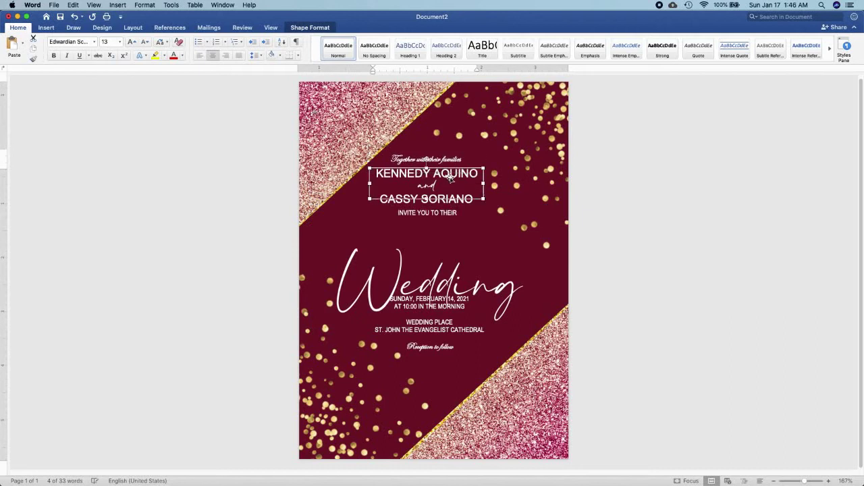
click(453, 201)
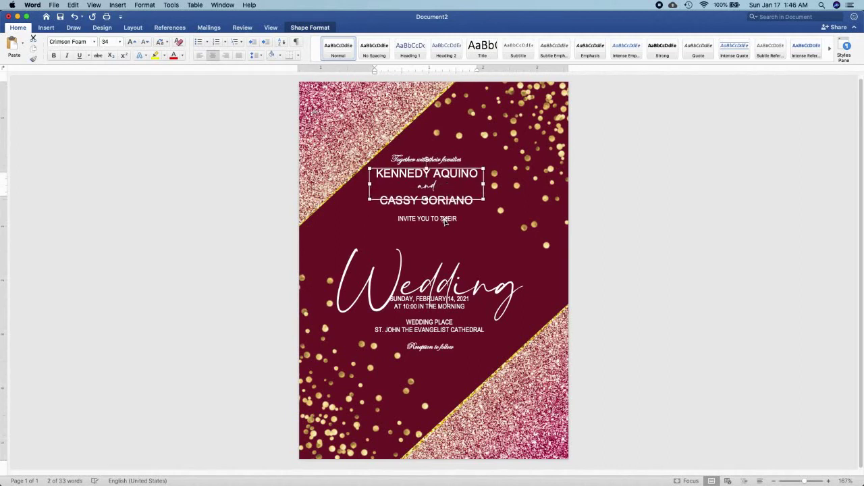
drag(445, 270, 445, 250)
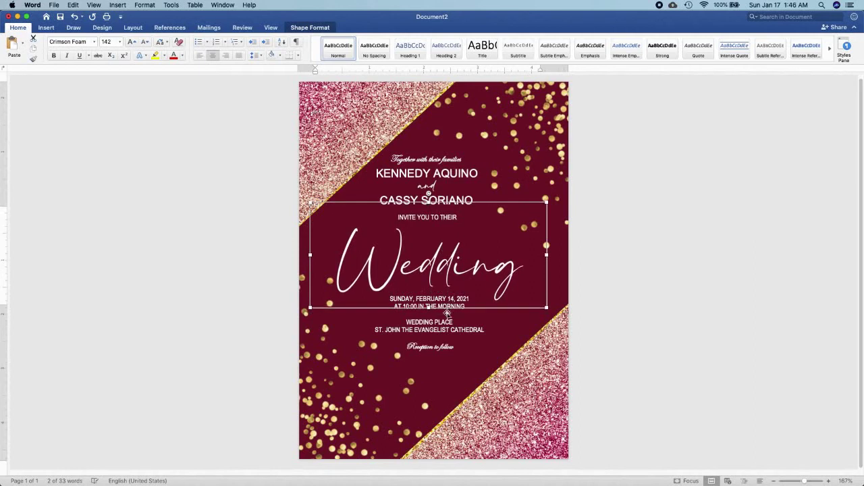
click(671, 385)
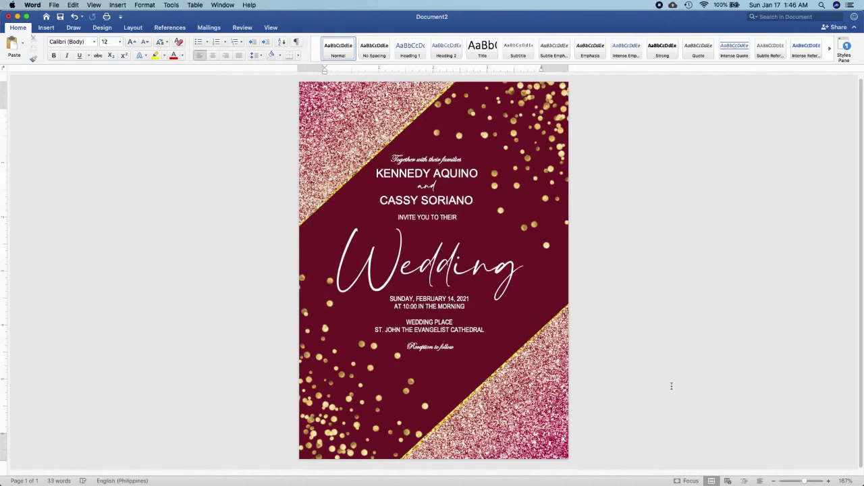
click(482, 283)
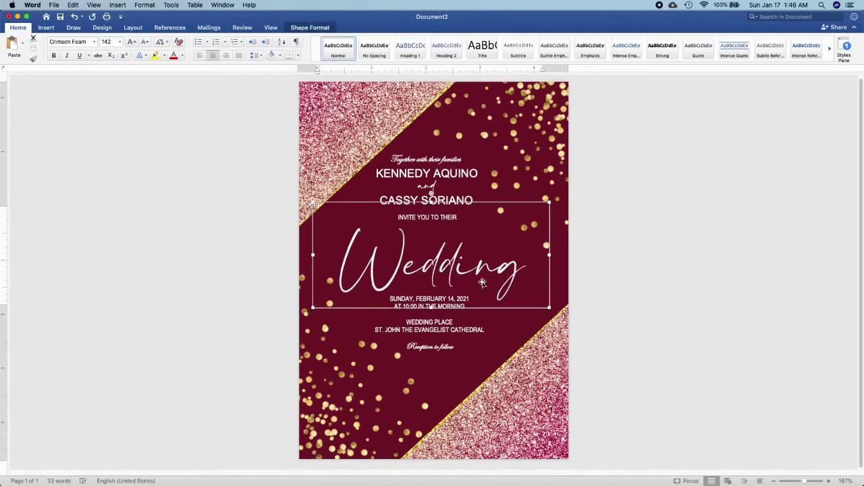
click(671, 365)
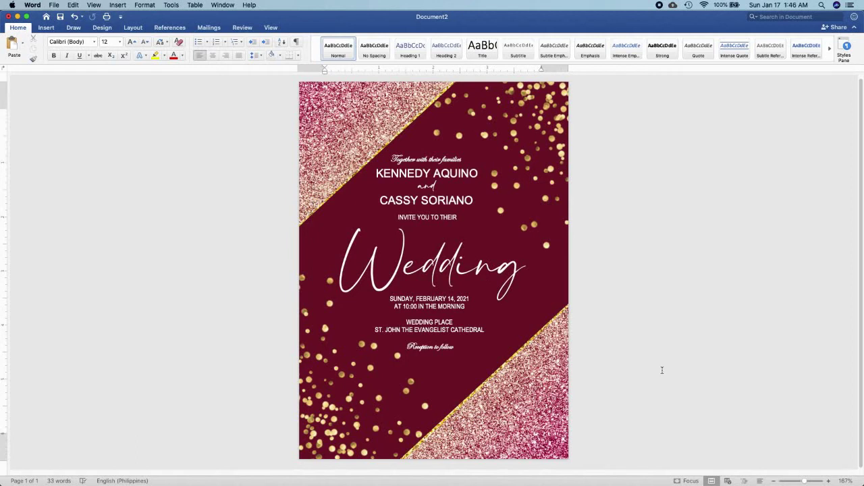